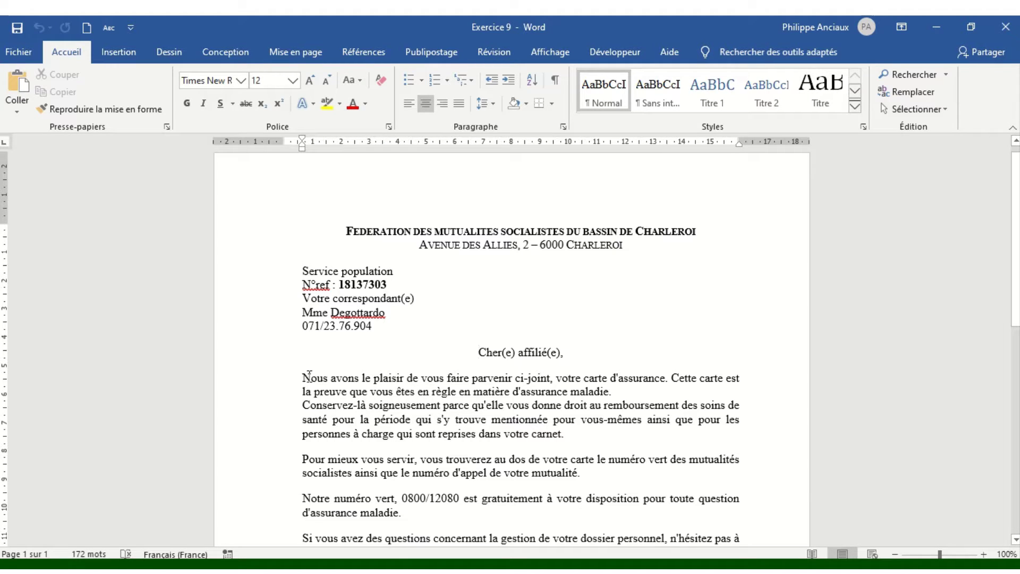
Select the first two body paragraphs of the letter and open their detailed font settings, including a look at the advanced options
{"action": "left_click_drag", "start_coordinate": [302, 377], "coordinate": [580, 431]}
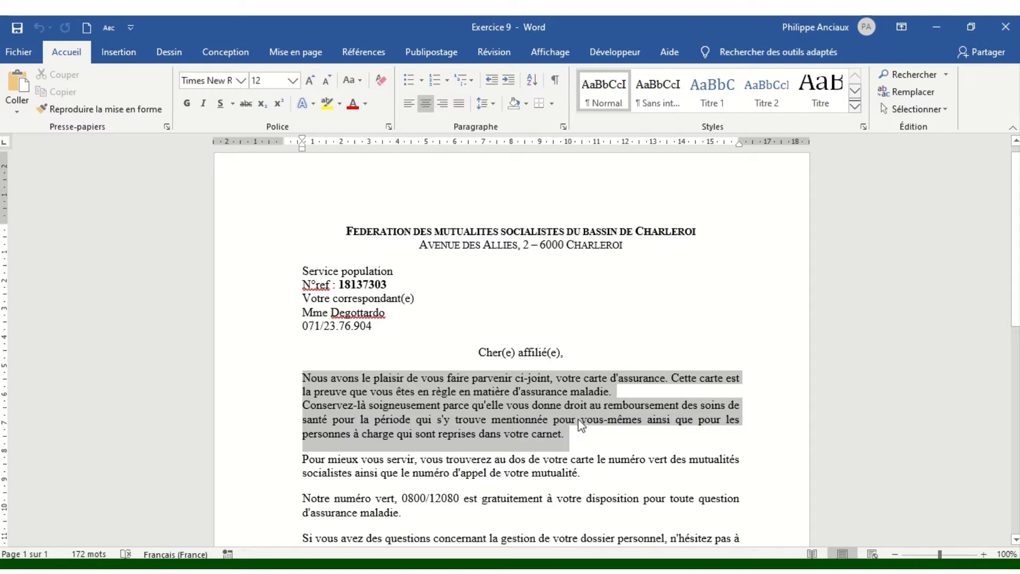
{"action": "scroll", "coordinate": [585, 319], "scroll_direction": "down", "scroll_amount": 2}
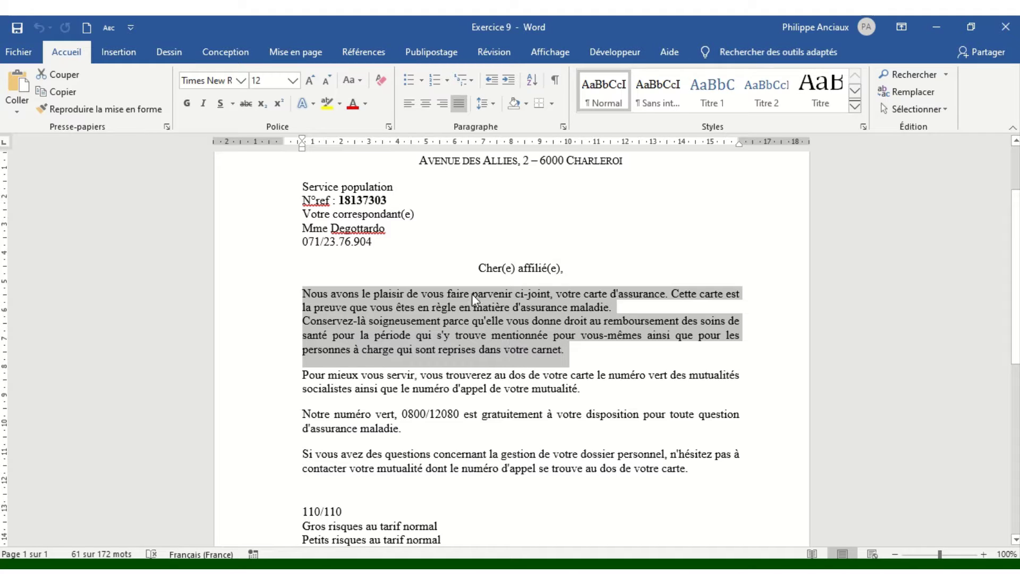
{"action": "left_click", "coordinate": [389, 128]}
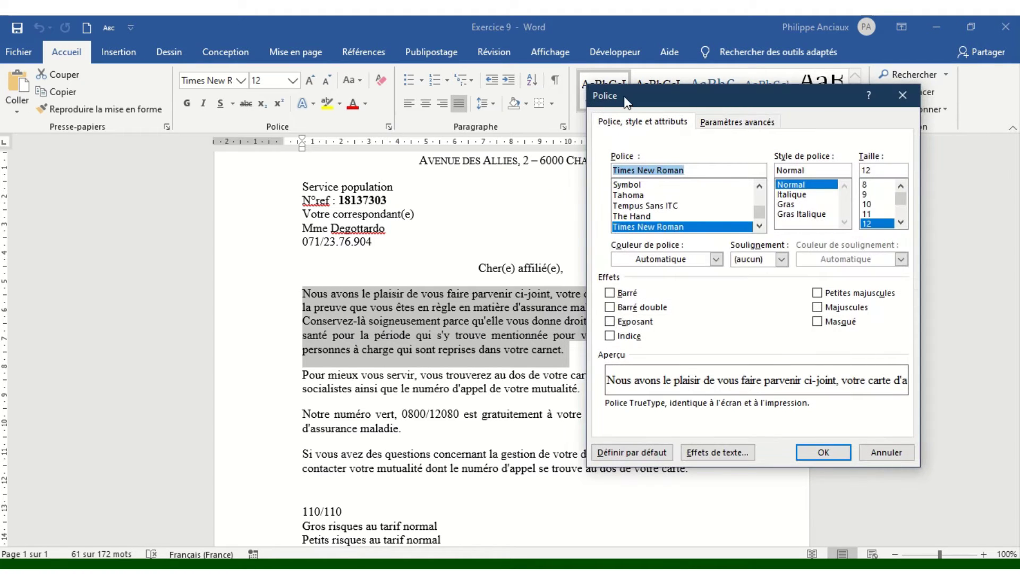
{"action": "left_click_drag", "start_coordinate": [624, 95], "coordinate": [503, 105]}
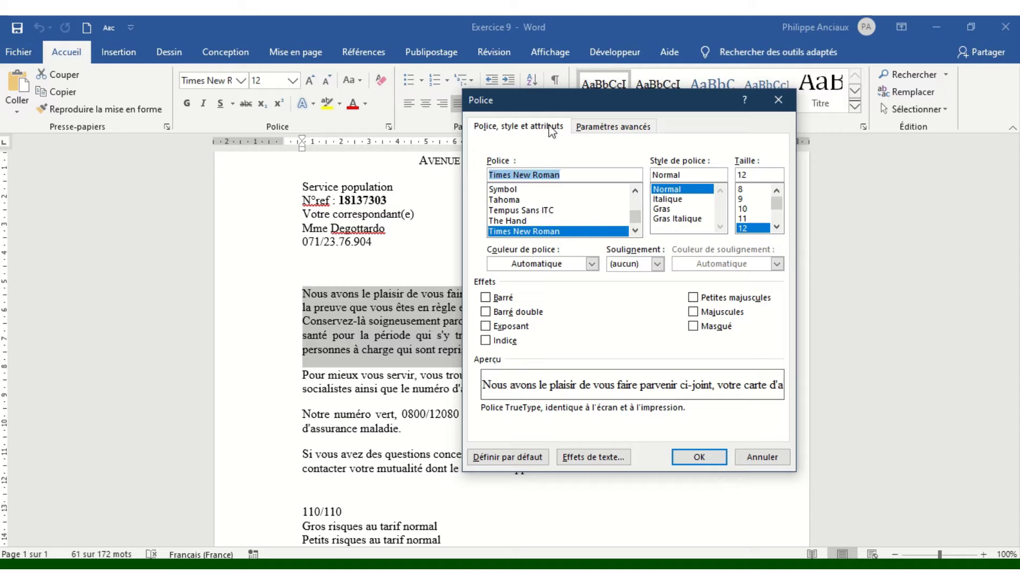
{"action": "left_click", "coordinate": [614, 127]}
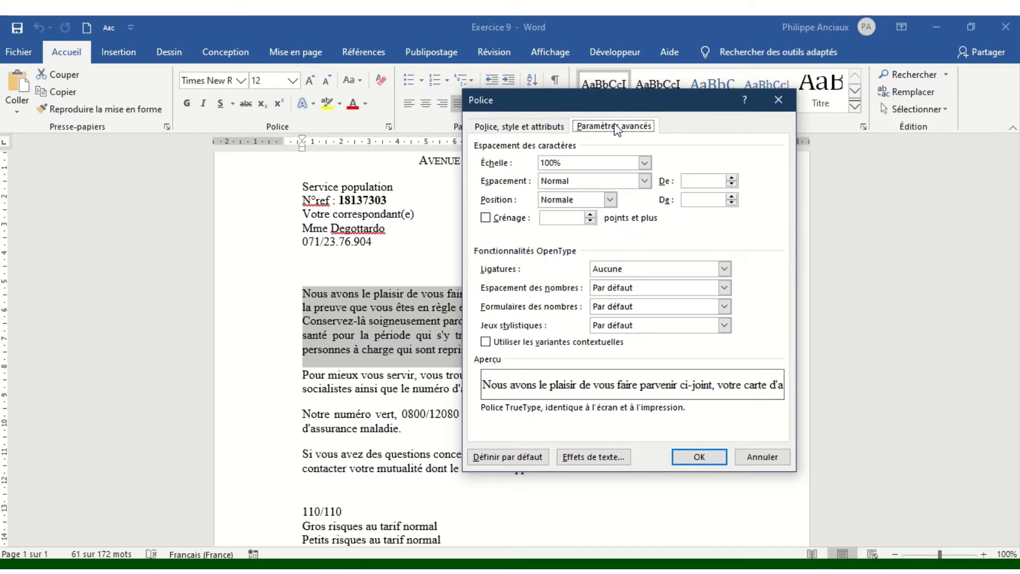
{"action": "left_click", "coordinate": [551, 127]}
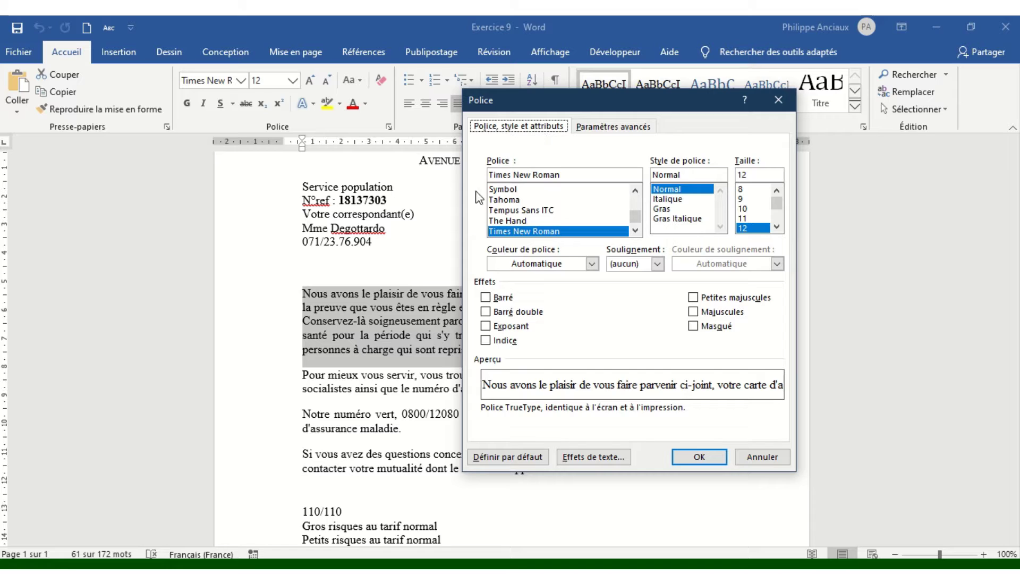
Preview the available fonts one after another from Agency FB to AvenirNext LT Pro Bold on the selected text
{"action": "left_click_drag", "start_coordinate": [637, 220], "coordinate": [637, 201]}
{"action": "left_click", "coordinate": [523, 211]}
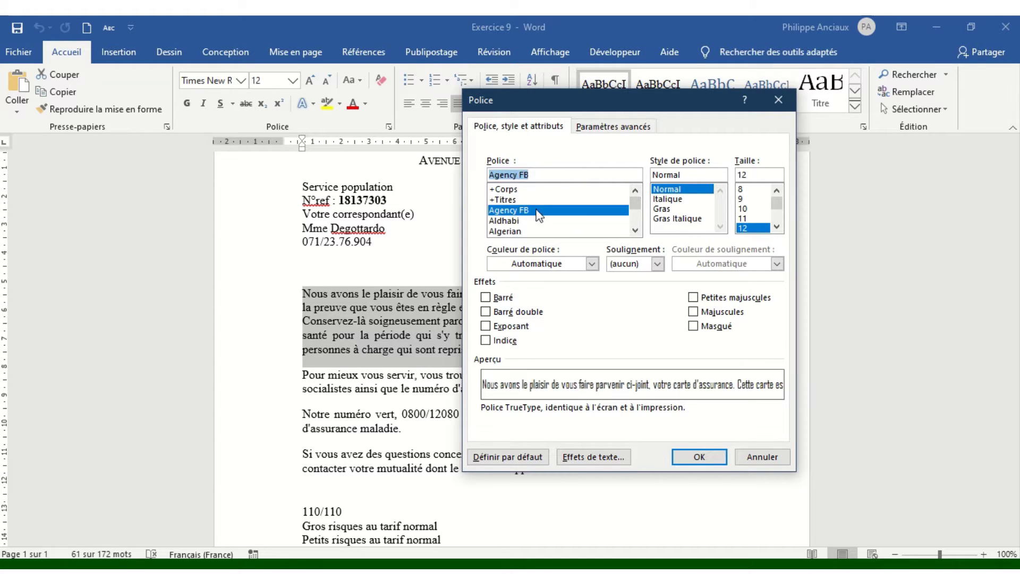
{"action": "key", "text": "Down"}
{"action": "key", "text": "Down"}
{"action": "key", "text": "Down"}
{"action": "key", "text": "Down"}
{"action": "key", "text": "Down"}
{"action": "key", "text": "Down"}
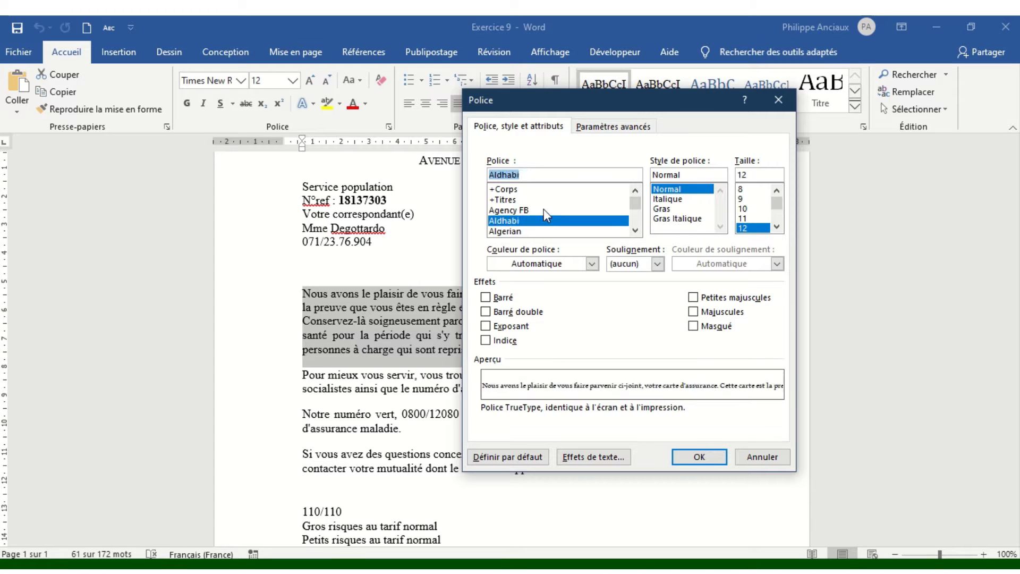
{"action": "key", "text": "Down"}
{"action": "key", "text": "Down"}
{"action": "key", "text": "Down"}
{"action": "key", "text": "Down"}
{"action": "key", "text": "Down"}
{"action": "key", "text": "Down"}
{"action": "key", "text": "Down"}
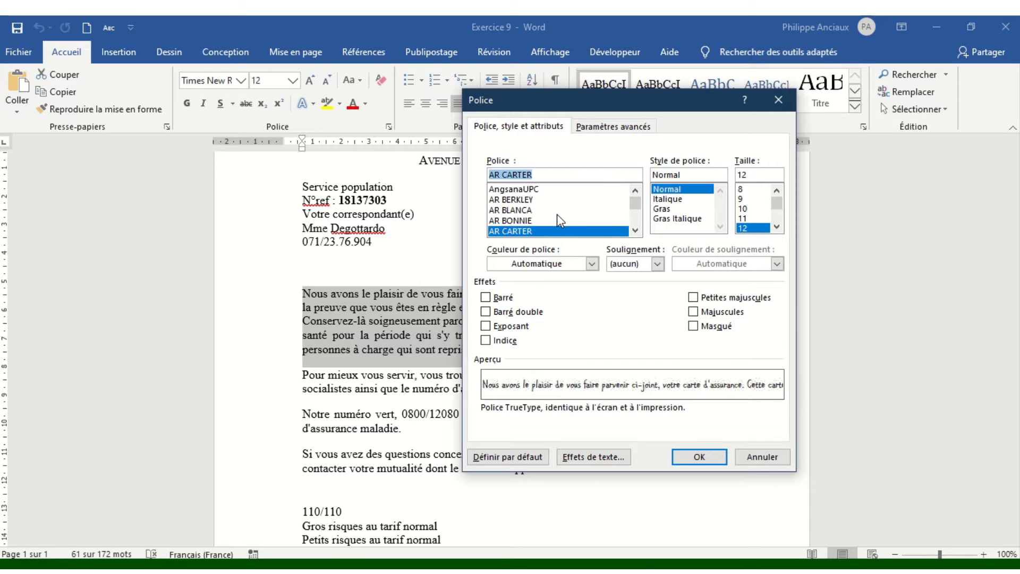
{"action": "key", "text": "Down"}
{"action": "key", "text": "Down"}
{"action": "key", "text": "Down"}
{"action": "key", "text": "Down"}
{"action": "key", "text": "Down"}
{"action": "key", "text": "Down"}
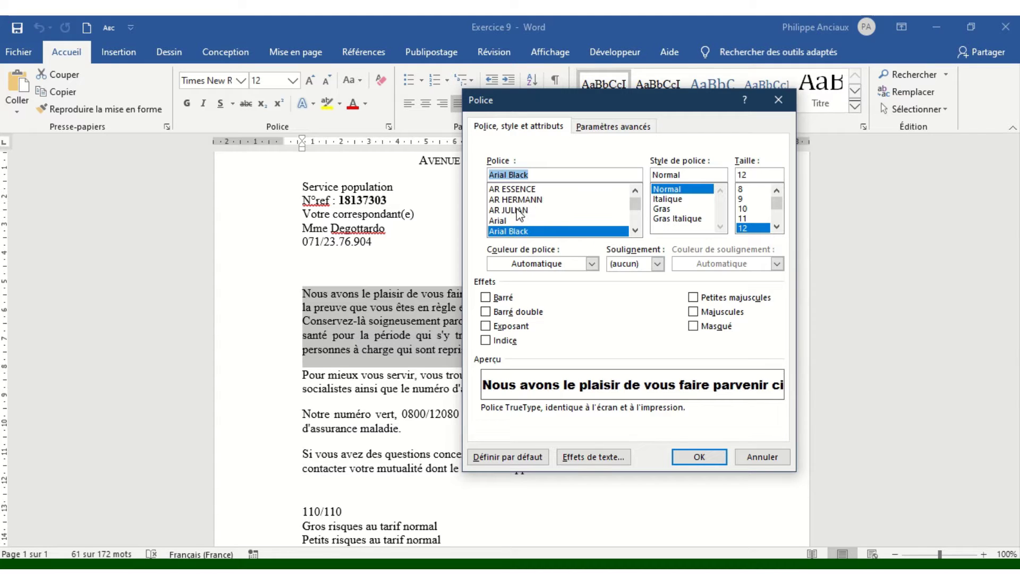
{"action": "key", "text": "Up"}
{"action": "key", "text": "Up"}
{"action": "key", "text": "Down"}
{"action": "key", "text": "Down"}
{"action": "key", "text": "Down"}
{"action": "key", "text": "Down"}
{"action": "key", "text": "Down"}
{"action": "key", "text": "Down"}
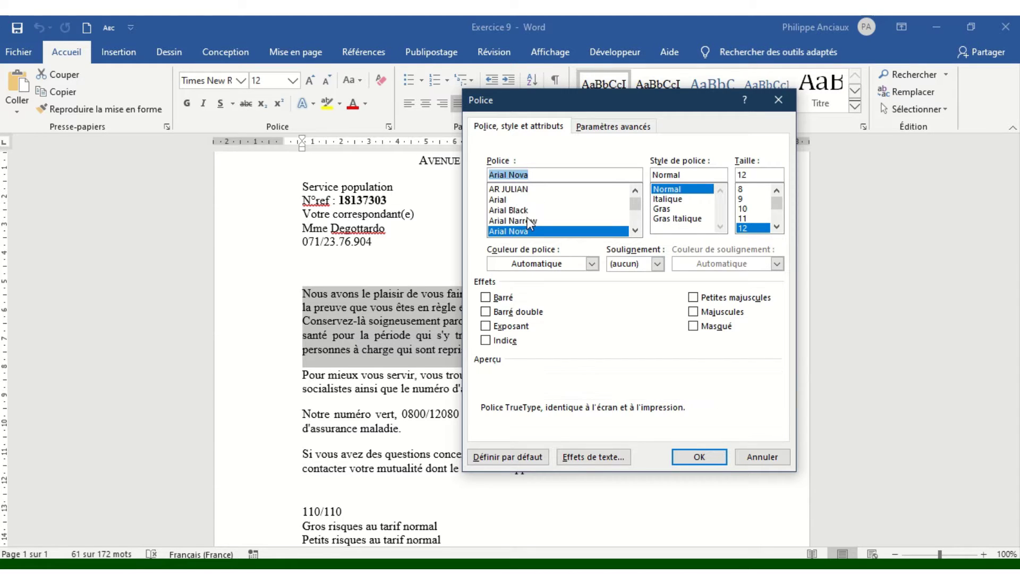
{"action": "key", "text": "Down"}
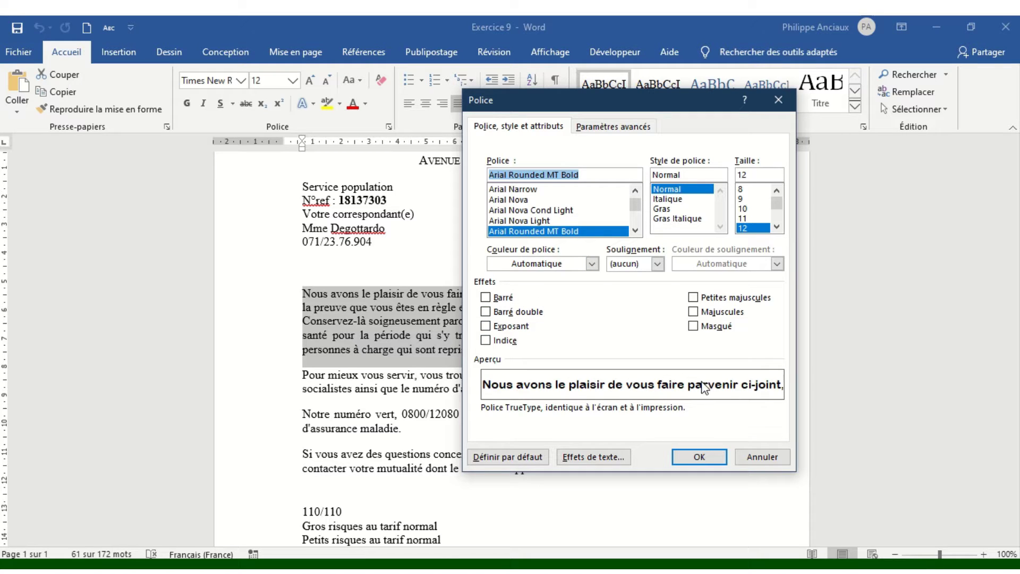
{"action": "key", "text": "Down"}
{"action": "key", "text": "Down"}
{"action": "key", "text": "Down"}
{"action": "key", "text": "Down"}
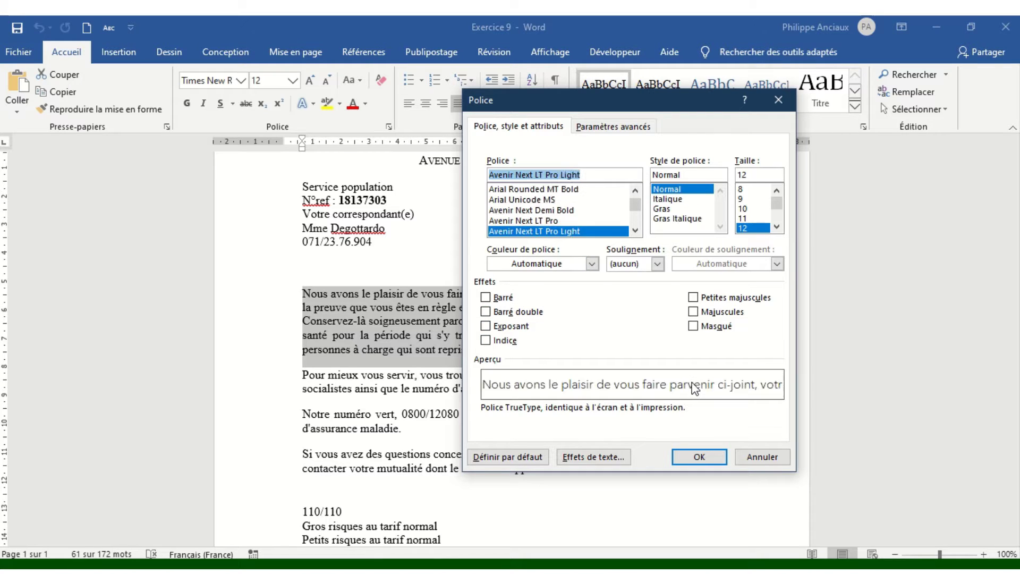
{"action": "key", "text": "Down"}
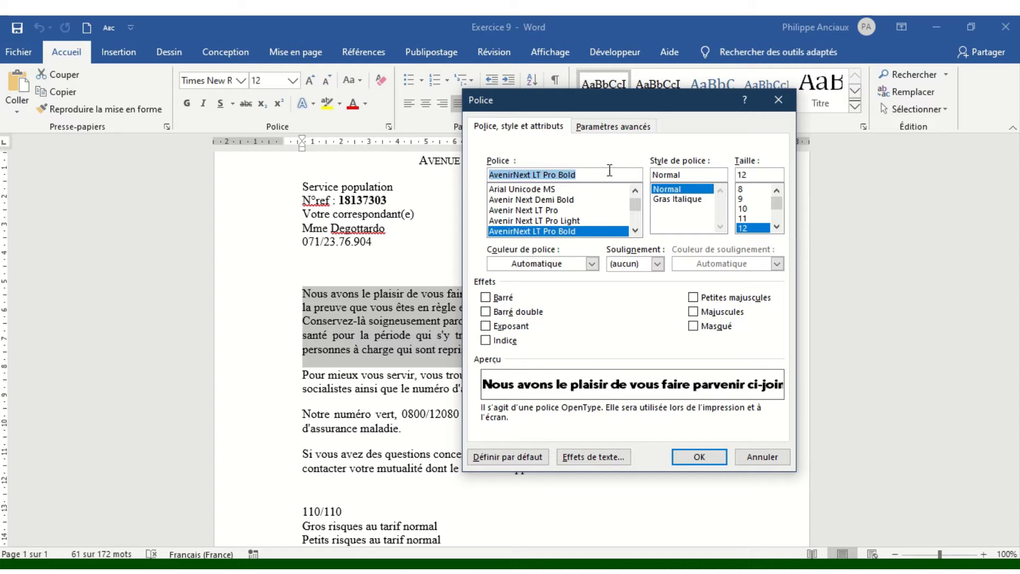
Find the Mistral font and apply it to the selected text with the Italique style
{"action": "type", "text": "mist"}
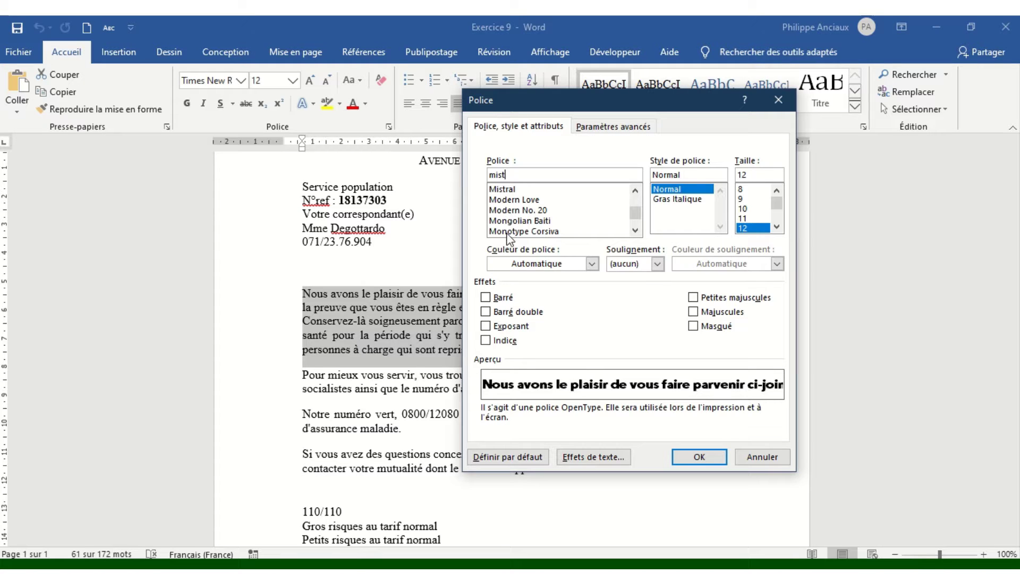
{"action": "left_click", "coordinate": [506, 187]}
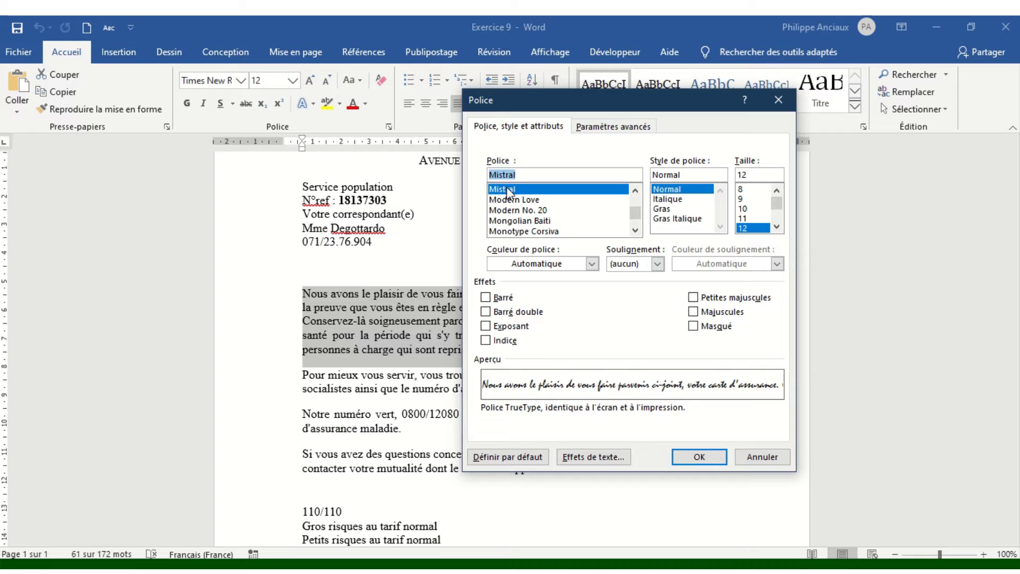
{"action": "left_click", "coordinate": [668, 199]}
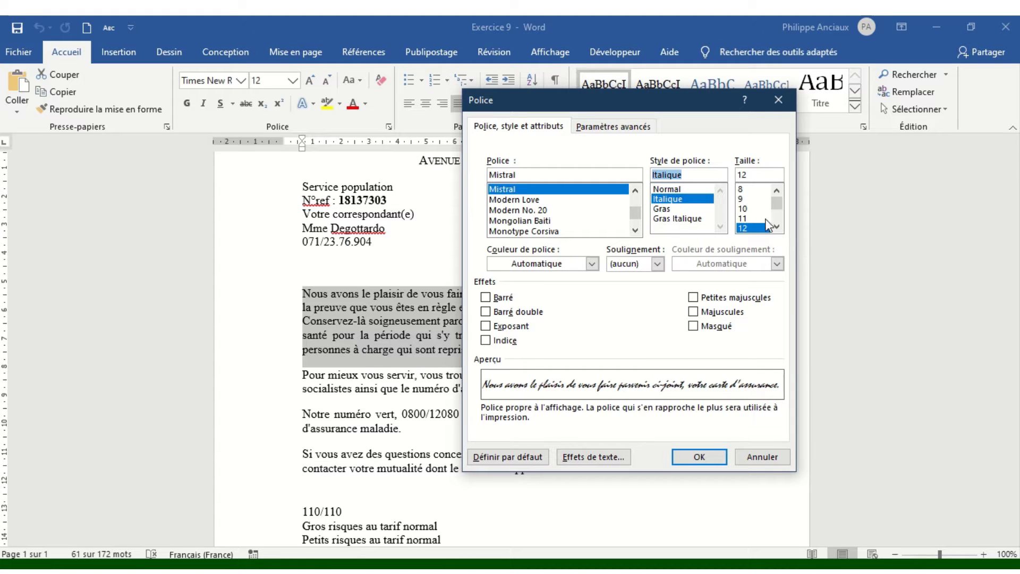
Browse the available font sizes and set the selected text's size to 11
{"action": "left_click", "coordinate": [777, 228]}
{"action": "left_click", "coordinate": [777, 227]}
{"action": "left_click", "coordinate": [777, 228]}
{"action": "left_click", "coordinate": [777, 228]}
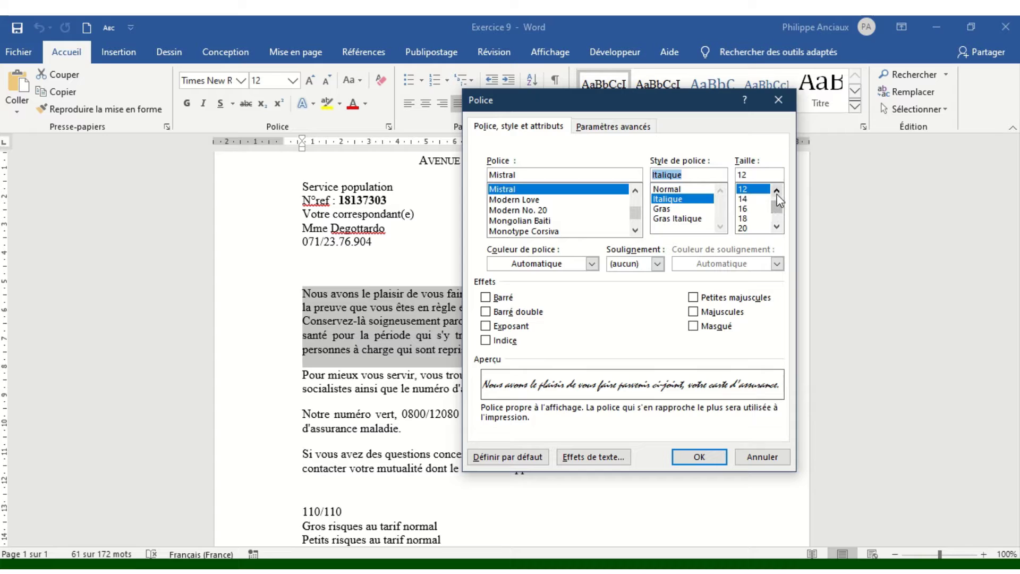
{"action": "left_click", "coordinate": [776, 190]}
{"action": "left_click", "coordinate": [776, 190]}
{"action": "left_click", "coordinate": [776, 190]}
{"action": "left_click", "coordinate": [777, 190]}
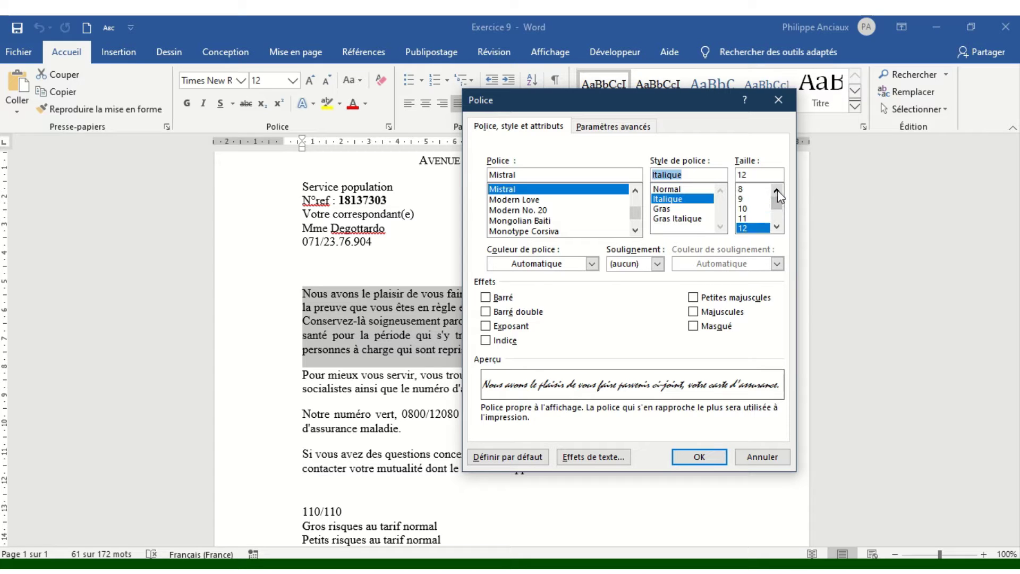
{"action": "left_click", "coordinate": [777, 227]}
{"action": "left_click", "coordinate": [777, 228]}
{"action": "left_click", "coordinate": [777, 227]}
{"action": "left_click", "coordinate": [777, 228]}
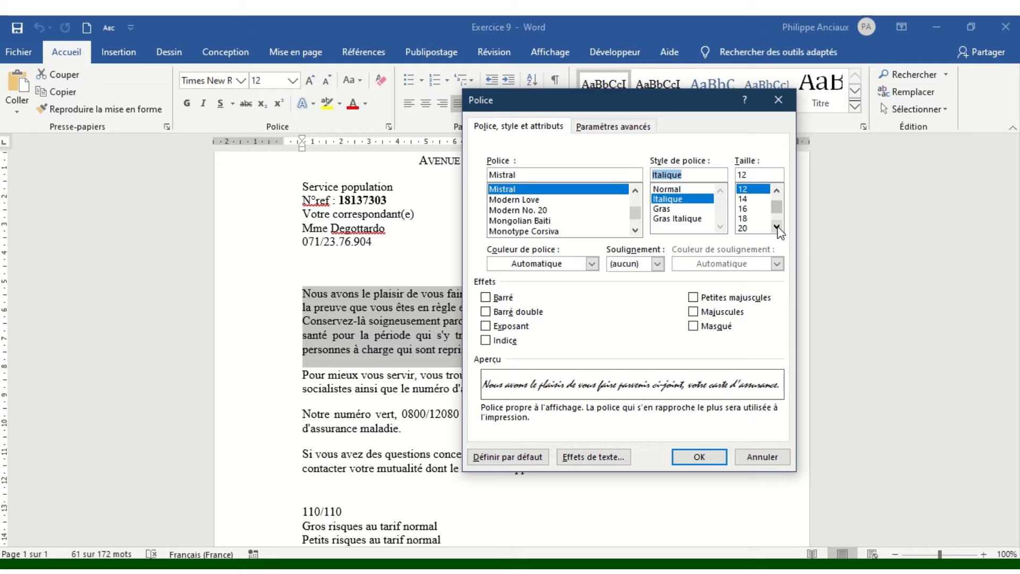
{"action": "left_click", "coordinate": [777, 190]}
{"action": "left_click", "coordinate": [777, 190]}
{"action": "left_click", "coordinate": [777, 190]}
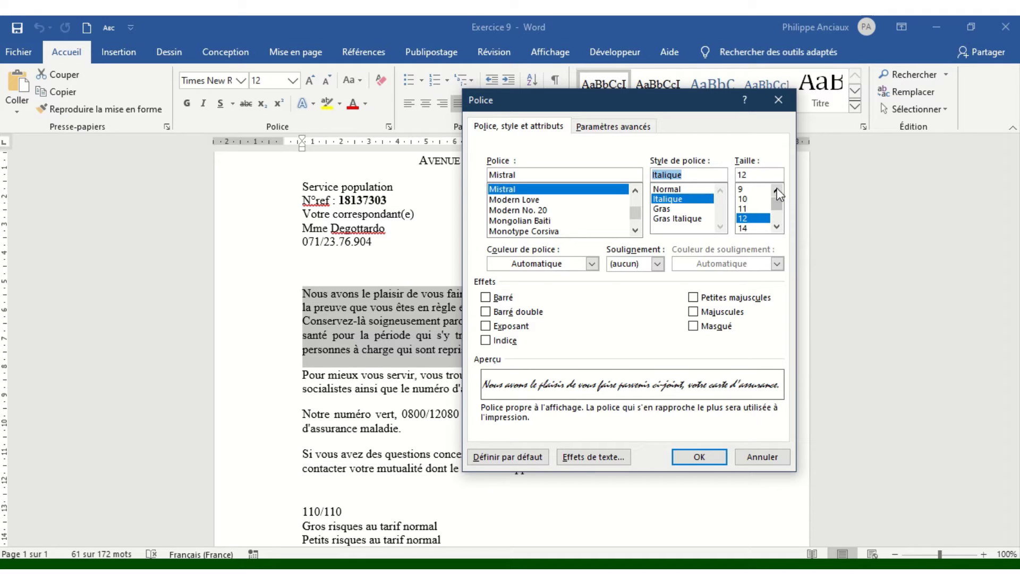
{"action": "left_click", "coordinate": [742, 209]}
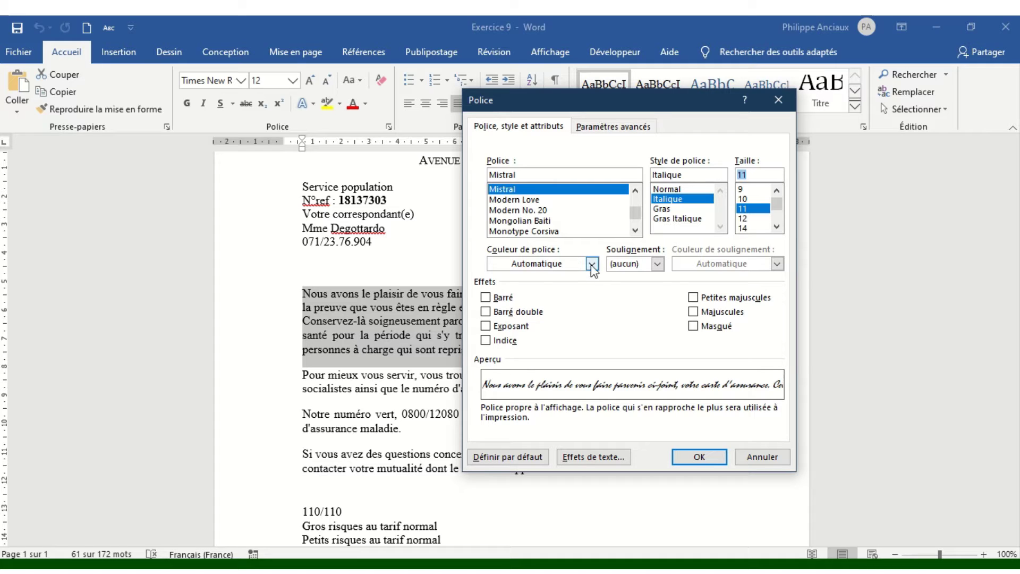
Set the font colour to the darker red theme shade and the underline style to Mots
{"action": "left_click", "coordinate": [592, 263]}
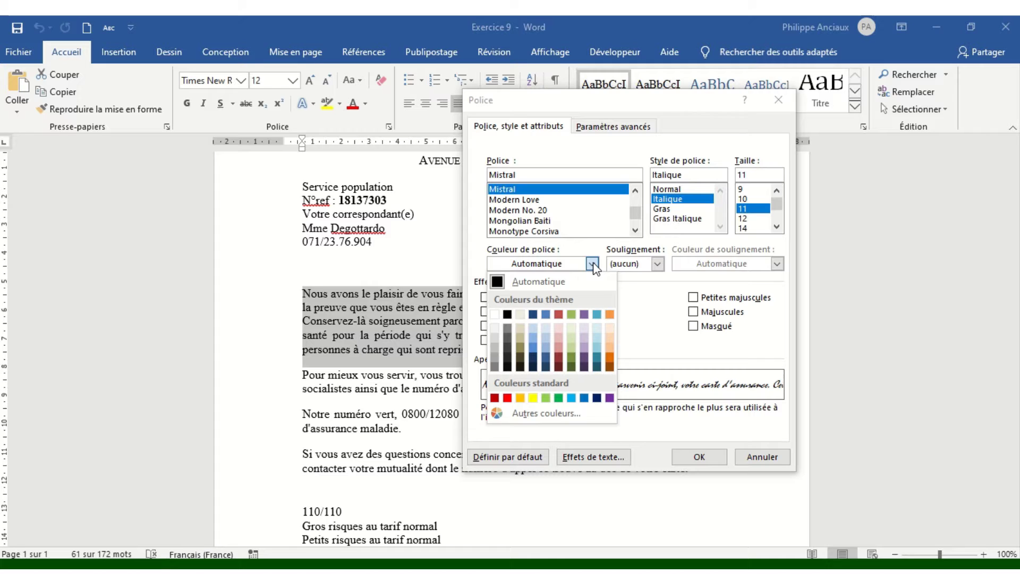
{"action": "left_click", "coordinate": [559, 359]}
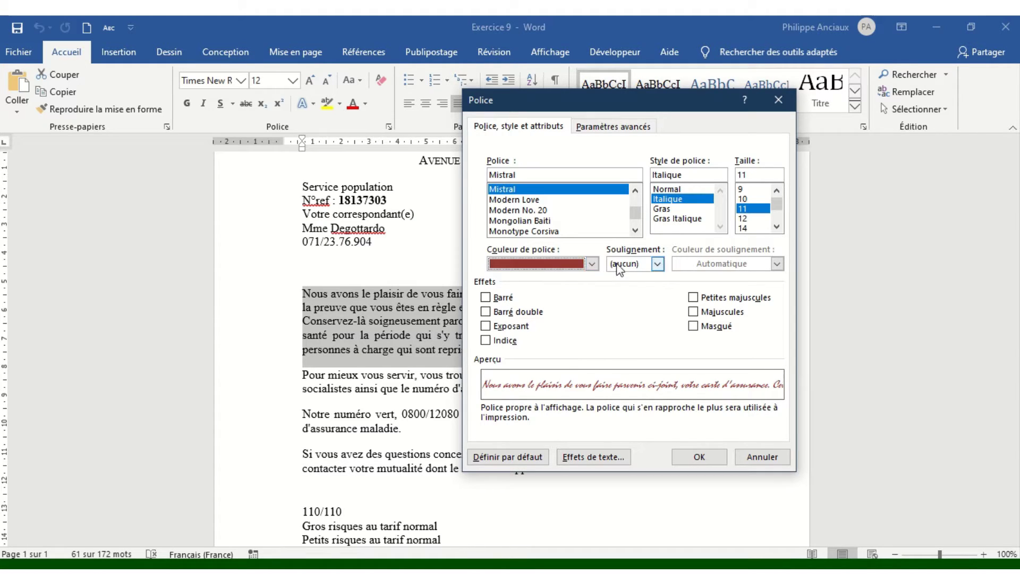
{"action": "left_click", "coordinate": [659, 264]}
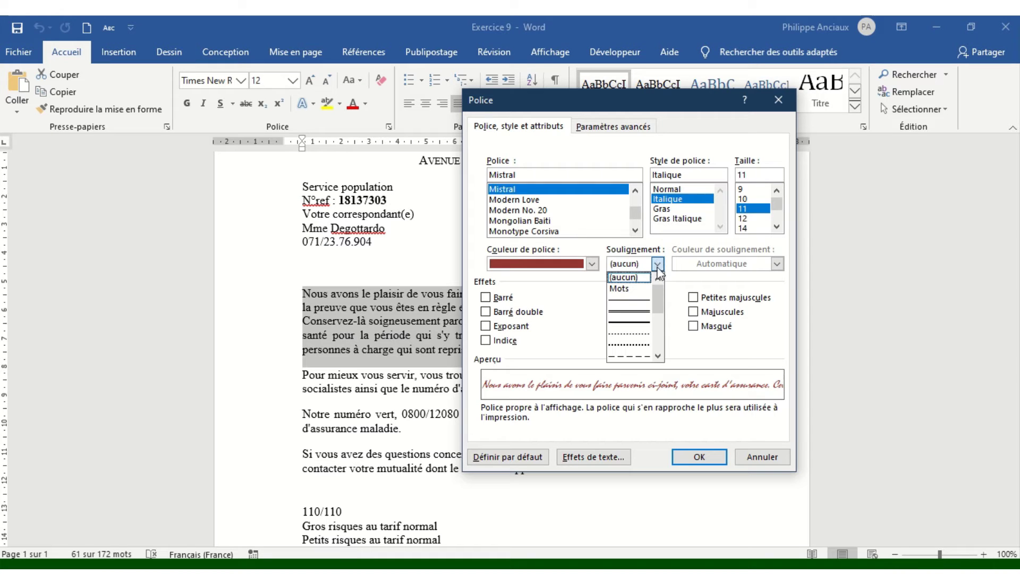
{"action": "mouse_move", "coordinate": [659, 280]}
{"action": "left_mouse_down"}
{"action": "mouse_move", "coordinate": [663, 325]}
{"action": "mouse_move", "coordinate": [656, 288]}
{"action": "left_mouse_up"}
{"action": "left_click", "coordinate": [631, 292]}
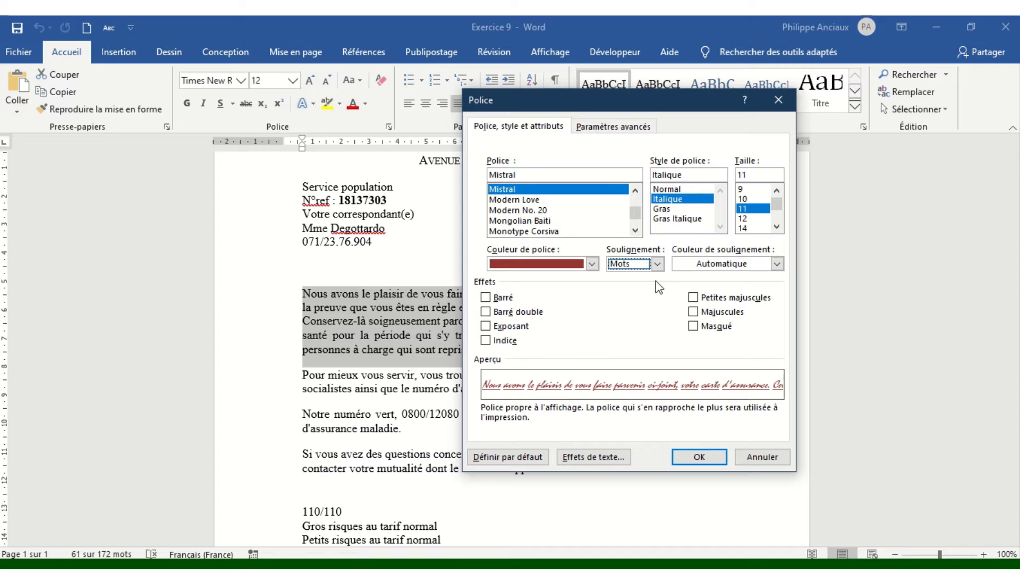
Change the underline style of the selected text to a single thin wavy line
{"action": "left_click", "coordinate": [658, 264]}
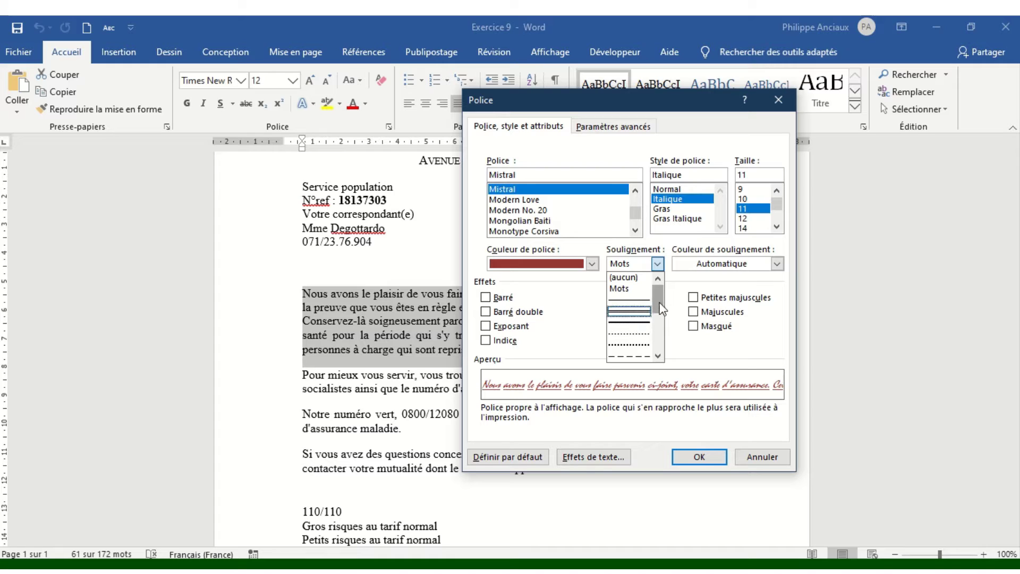
{"action": "left_click_drag", "start_coordinate": [658, 300], "coordinate": [661, 346]}
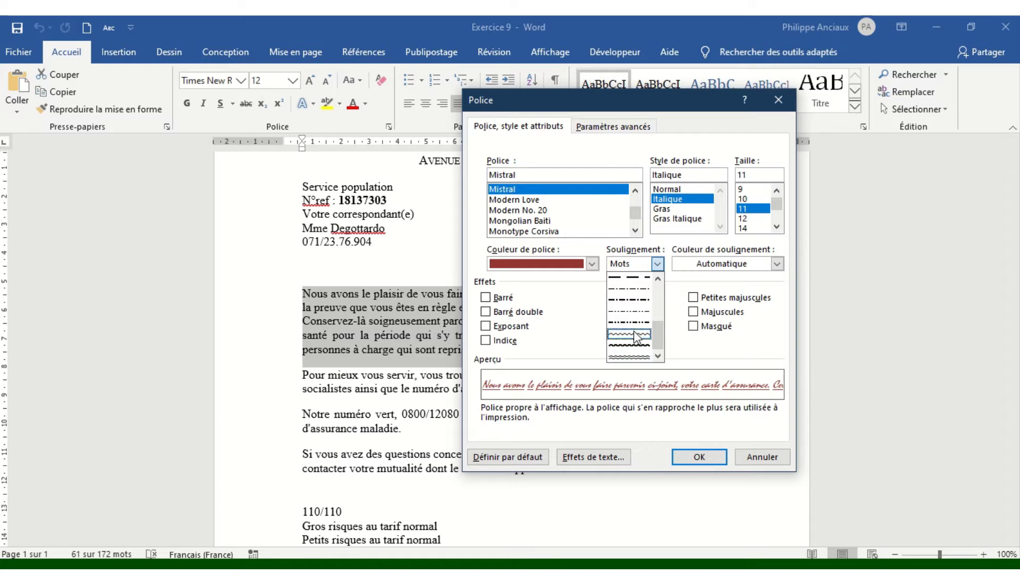
{"action": "left_click", "coordinate": [638, 338]}
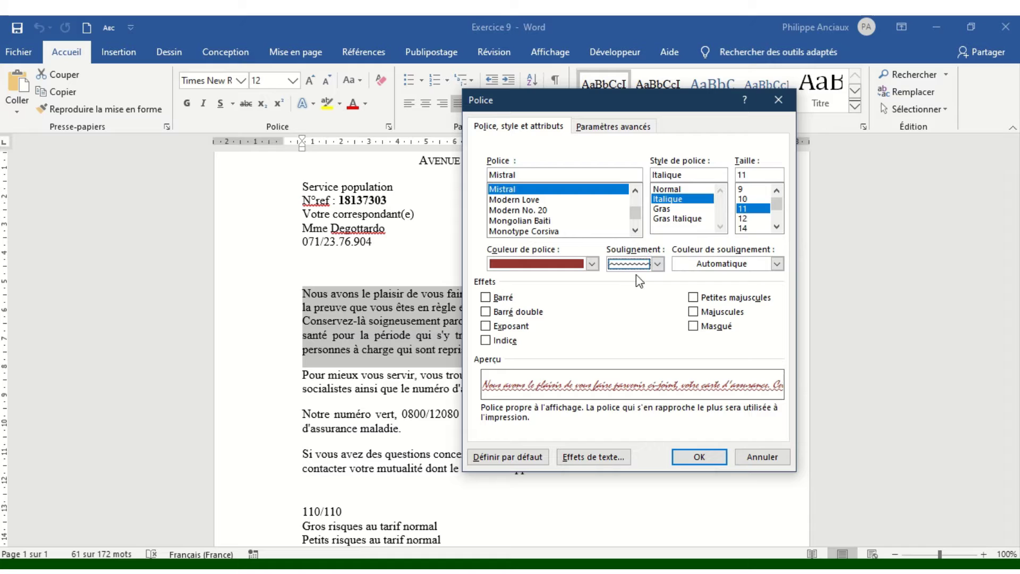
Set the underline colour to the standard dark blue and the font size to 14
{"action": "left_click", "coordinate": [777, 264]}
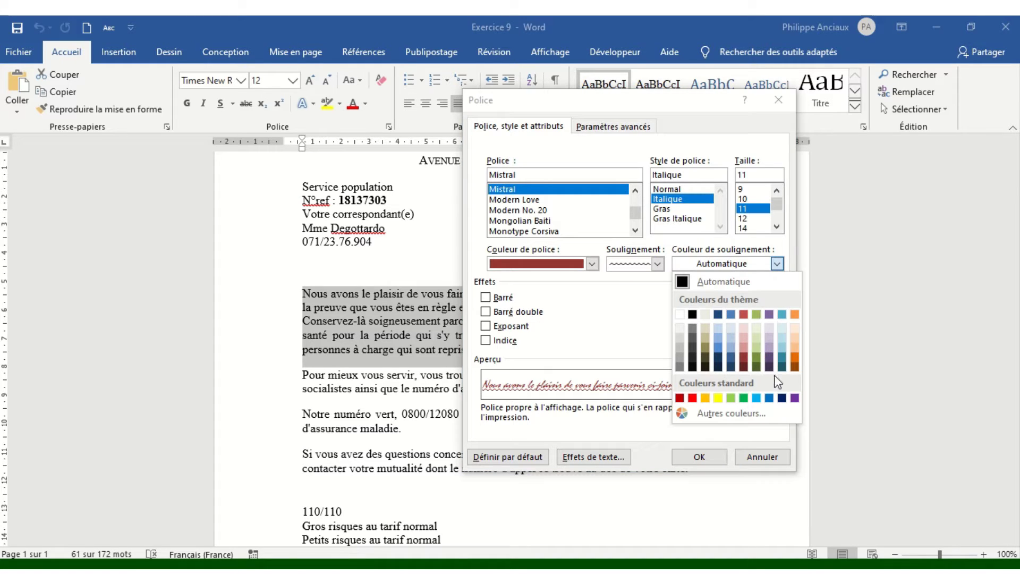
{"action": "left_click", "coordinate": [781, 397]}
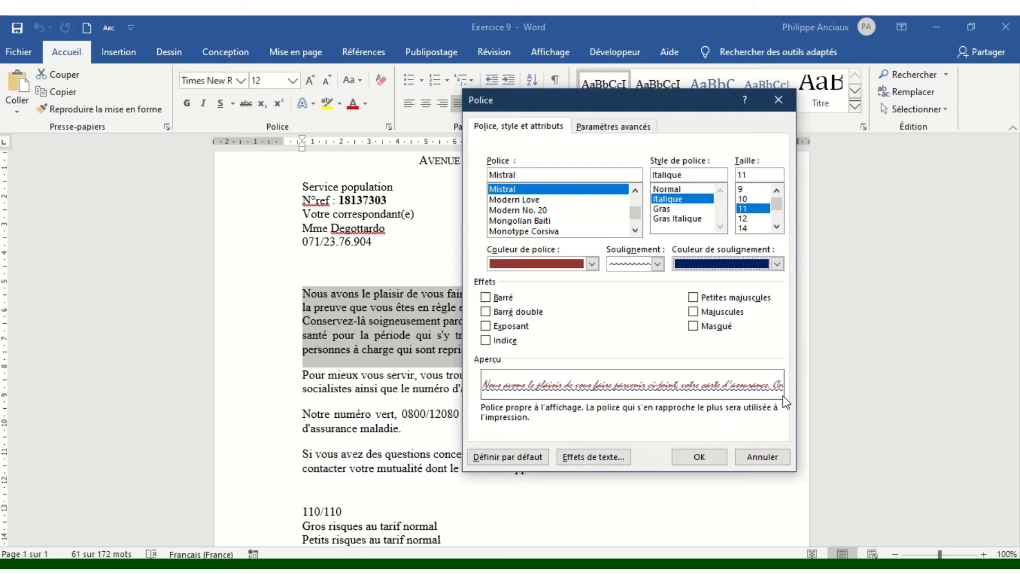
{"action": "left_click", "coordinate": [752, 227]}
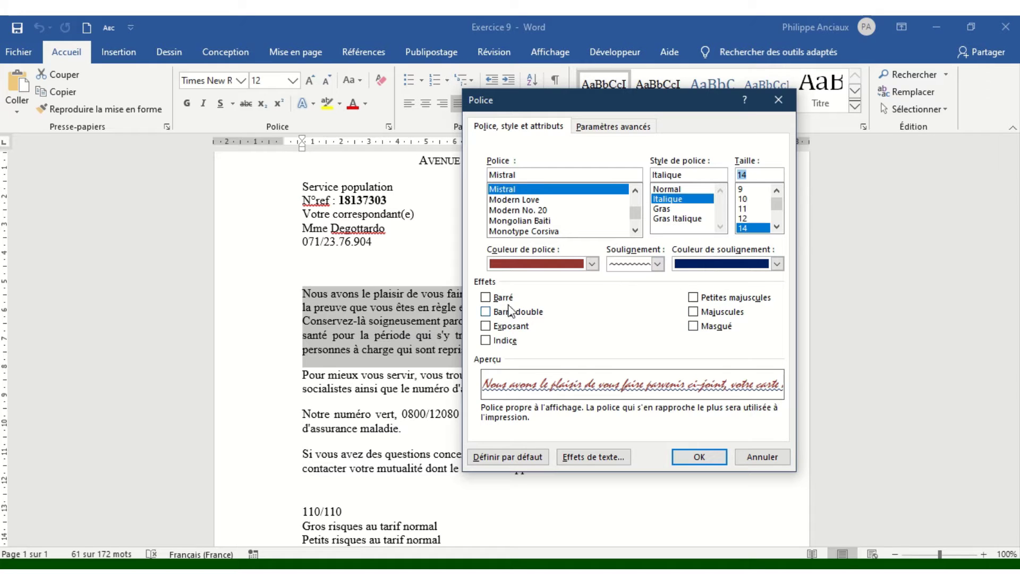
Preview the Barré, Barré double and Exposant effects in turn on the selected text, clearing each one again
{"action": "left_click", "coordinate": [486, 298]}
{"action": "left_click", "coordinate": [486, 297]}
{"action": "left_click", "coordinate": [485, 297]}
{"action": "left_click", "coordinate": [486, 298]}
{"action": "left_click", "coordinate": [486, 312]}
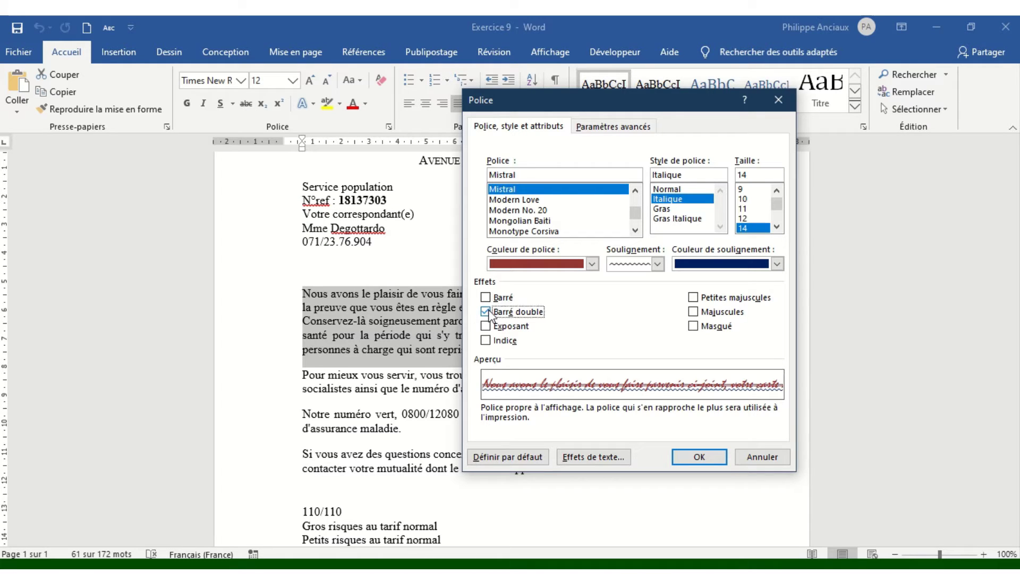
{"action": "left_click", "coordinate": [486, 312]}
{"action": "left_click", "coordinate": [487, 312]}
{"action": "left_click", "coordinate": [486, 312]}
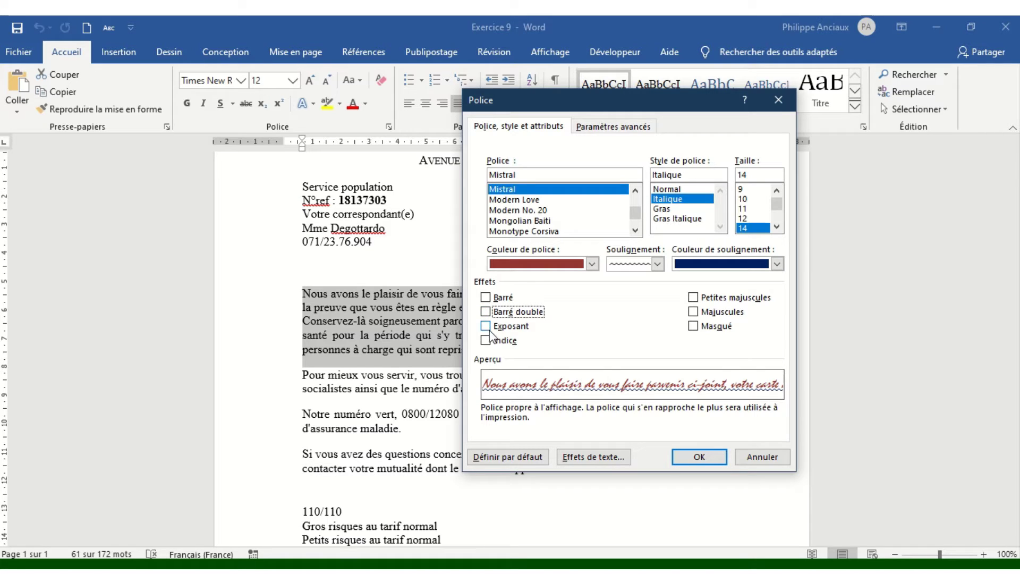
{"action": "left_click", "coordinate": [487, 326]}
{"action": "left_click", "coordinate": [486, 327]}
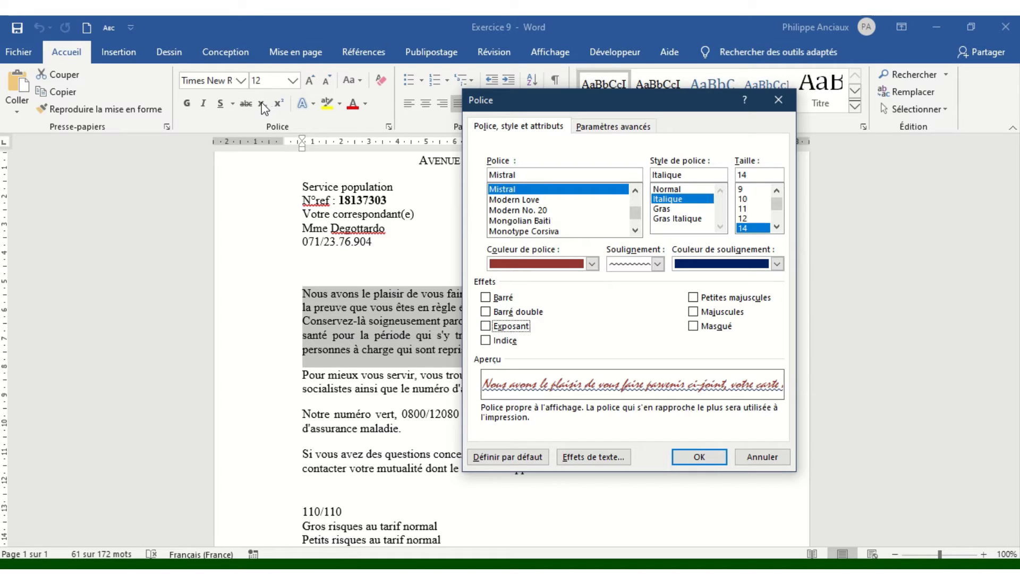
Preview the Petites majuscules effect on the selected paragraphs and clear it again
{"action": "left_click", "coordinate": [694, 298]}
{"action": "left_click", "coordinate": [696, 299]}
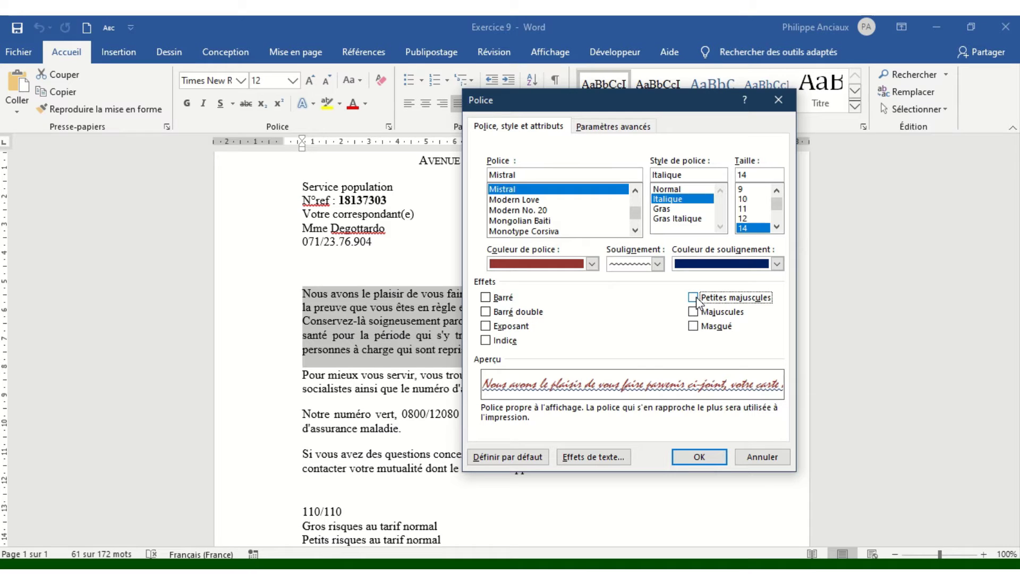
{"action": "left_click", "coordinate": [694, 298]}
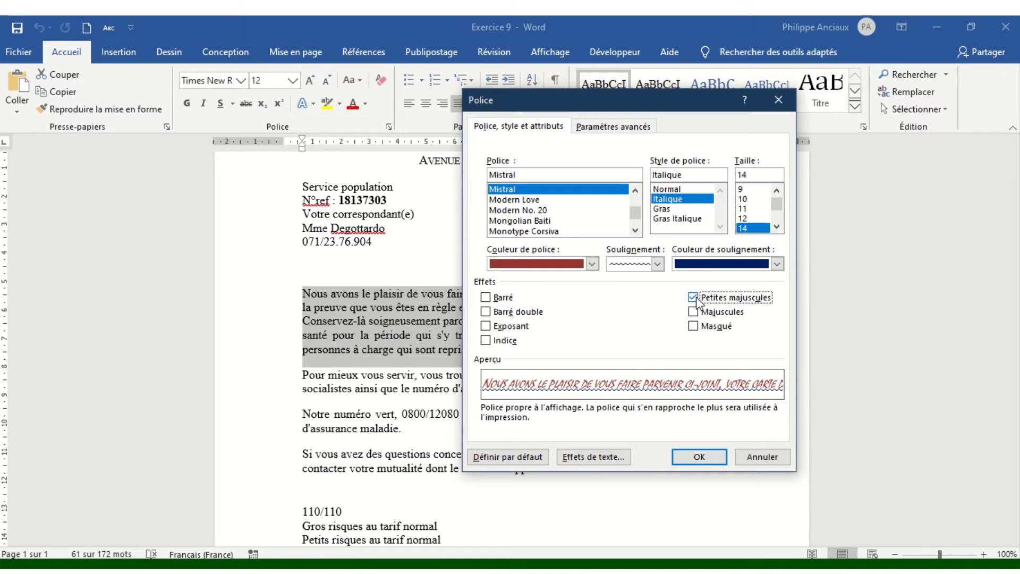
{"action": "left_click", "coordinate": [694, 298]}
{"action": "left_click", "coordinate": [695, 299]}
{"action": "left_click", "coordinate": [693, 298]}
Turn on the Majuscules effect, leaving Masqué off, and apply the font settings to the selected paragraphs
{"action": "left_click", "coordinate": [694, 312]}
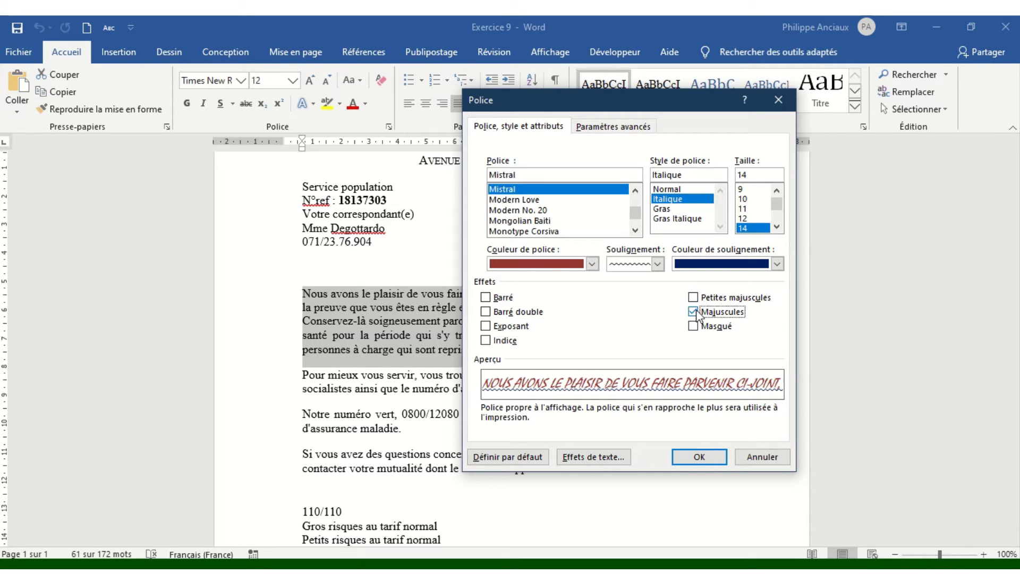
{"action": "left_click", "coordinate": [693, 312]}
{"action": "left_click", "coordinate": [694, 312]}
{"action": "left_click", "coordinate": [694, 312]}
{"action": "left_click", "coordinate": [694, 312]}
{"action": "left_click", "coordinate": [693, 326]}
{"action": "left_click", "coordinate": [693, 326]}
{"action": "left_click", "coordinate": [609, 127]}
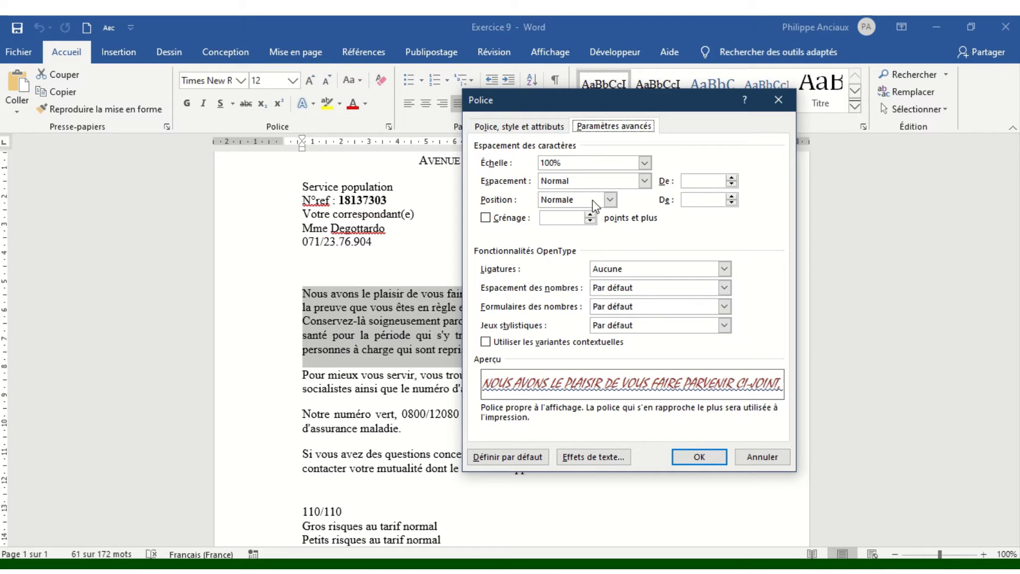
{"action": "left_click", "coordinate": [546, 127]}
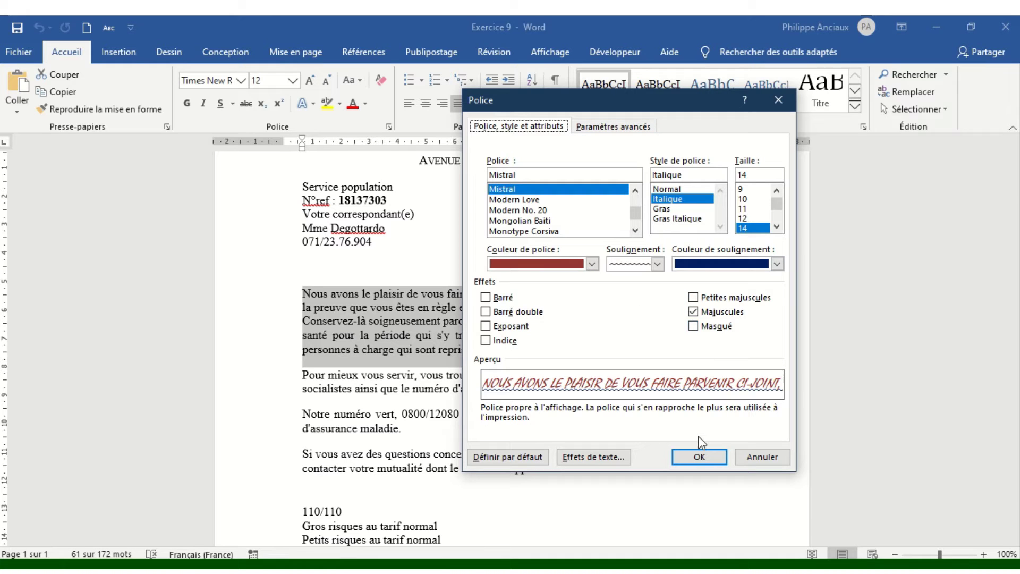
{"action": "left_click", "coordinate": [702, 457]}
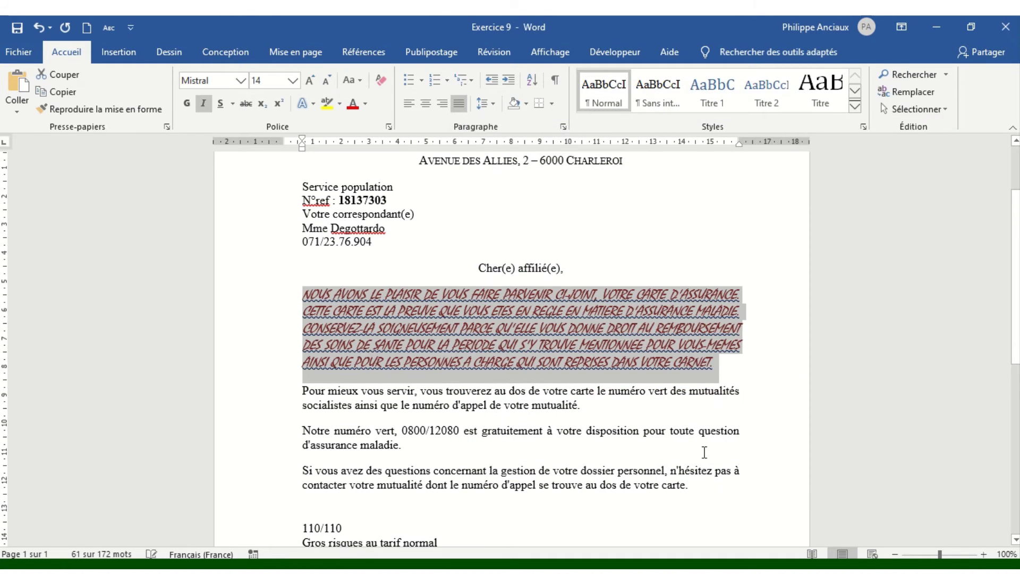
Clear all character formatting from the two body paragraphs below the salutation
{"action": "left_click", "coordinate": [585, 348]}
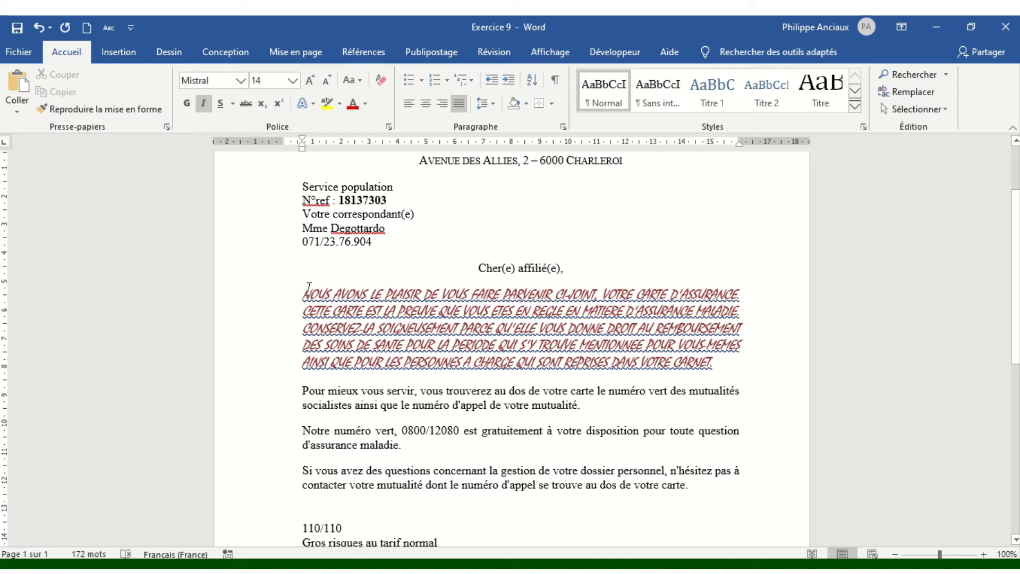
{"action": "left_click_drag", "start_coordinate": [306, 291], "coordinate": [722, 361]}
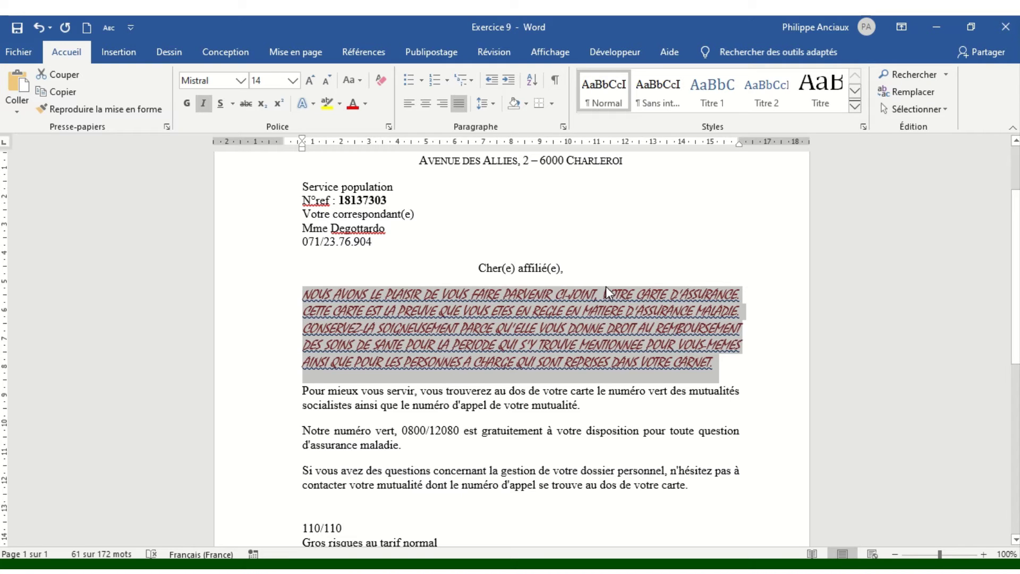
{"action": "key", "text": "ctrl+space"}
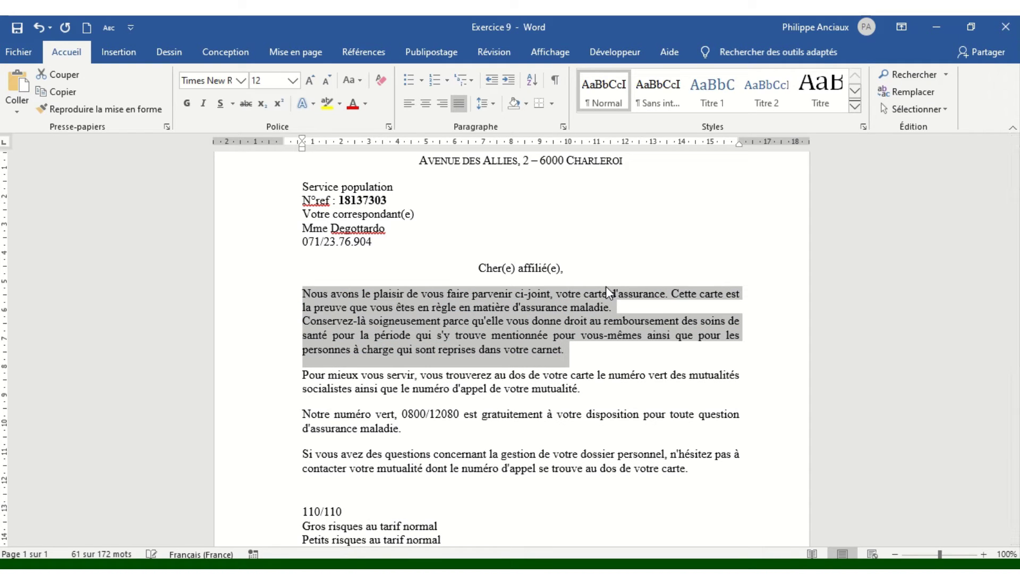
{"action": "left_click", "coordinate": [506, 297]}
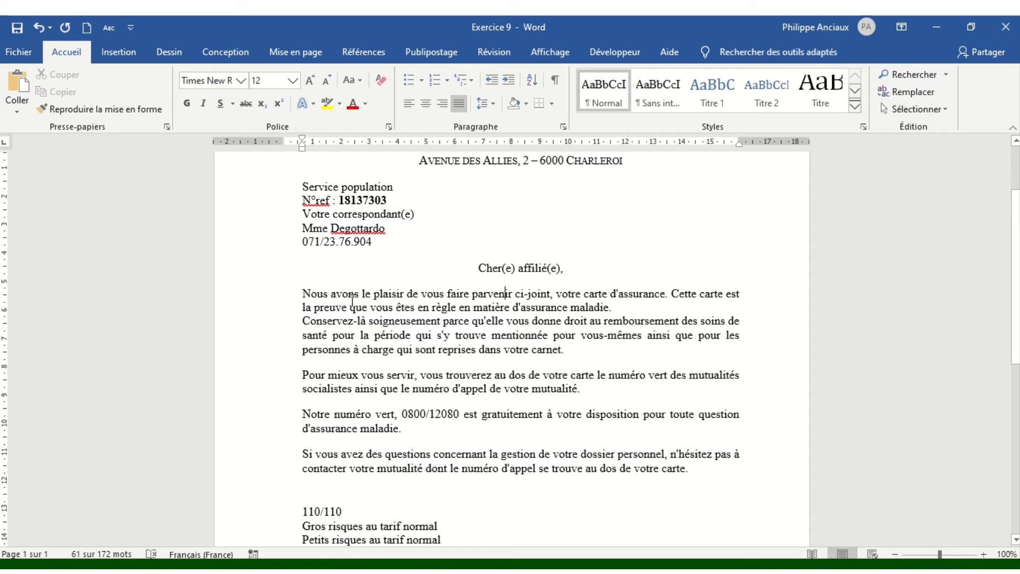
Set the character scale of the word "parvenir" in the first body paragraph to 200 %
{"action": "double_click", "coordinate": [489, 294]}
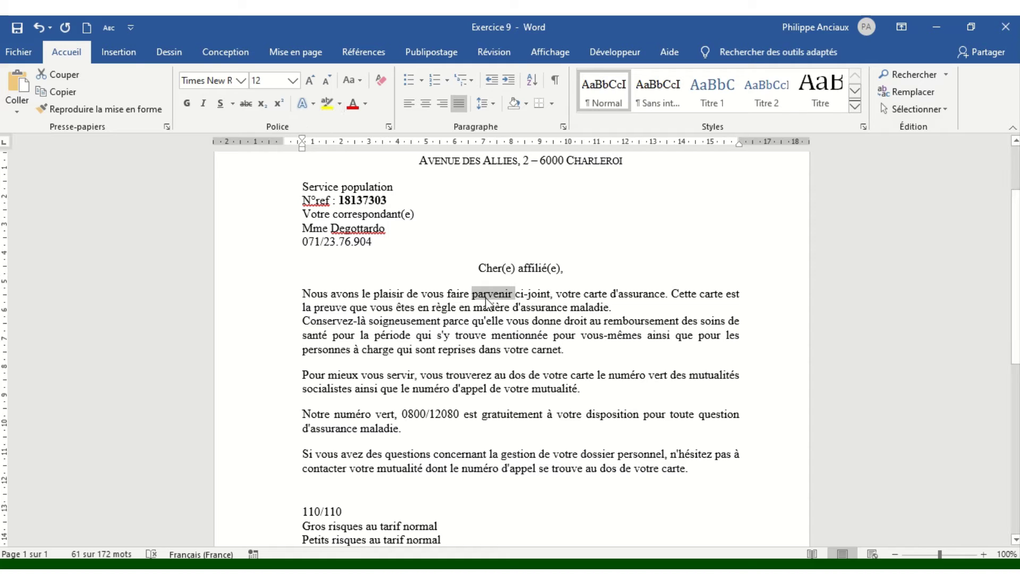
{"action": "left_click", "coordinate": [388, 126]}
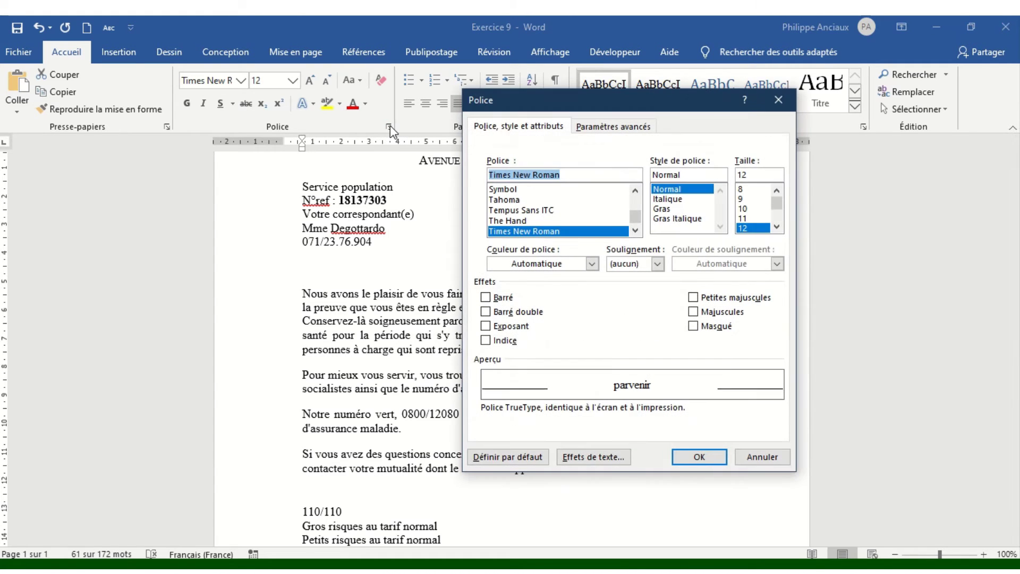
{"action": "left_click", "coordinate": [610, 127]}
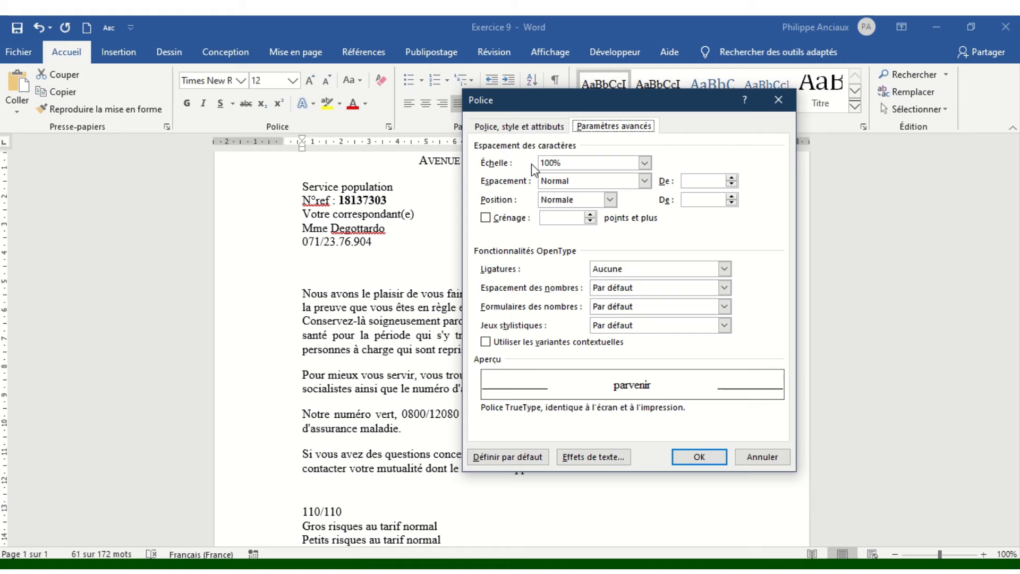
{"action": "left_click_drag", "start_coordinate": [606, 98], "coordinate": [717, 100]}
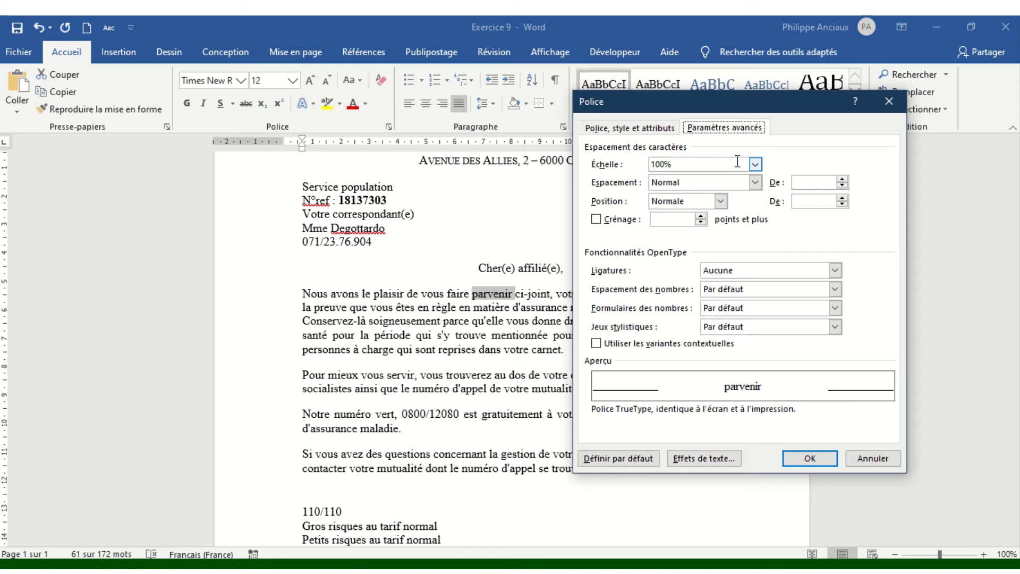
{"action": "left_click", "coordinate": [755, 165]}
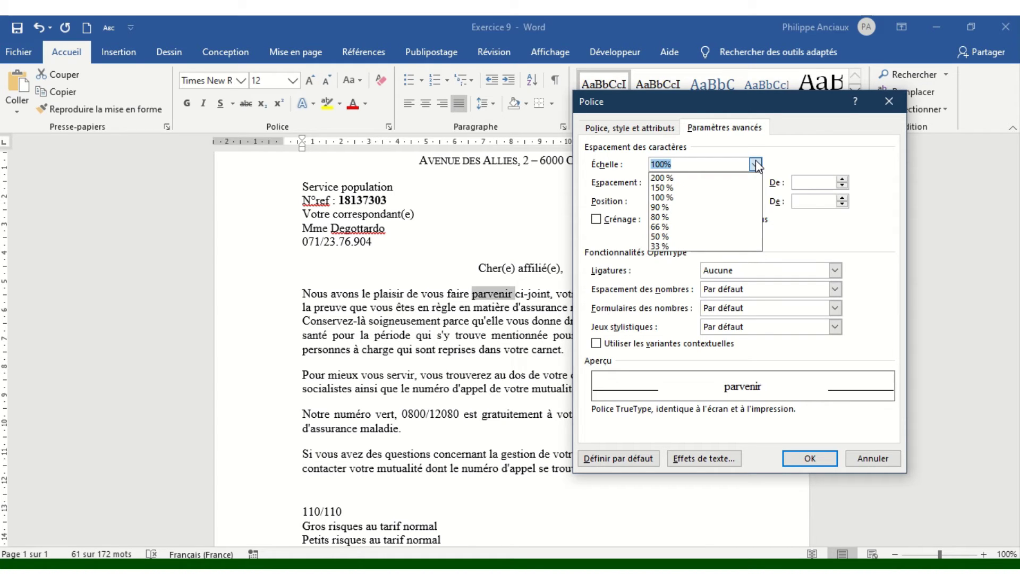
{"action": "left_click", "coordinate": [716, 178]}
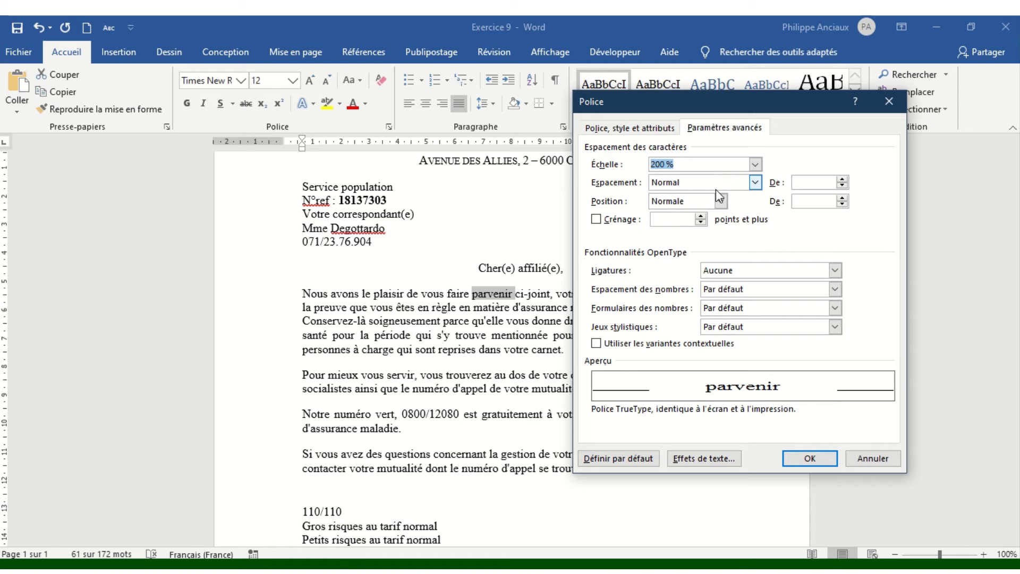
{"action": "left_click", "coordinate": [804, 457]}
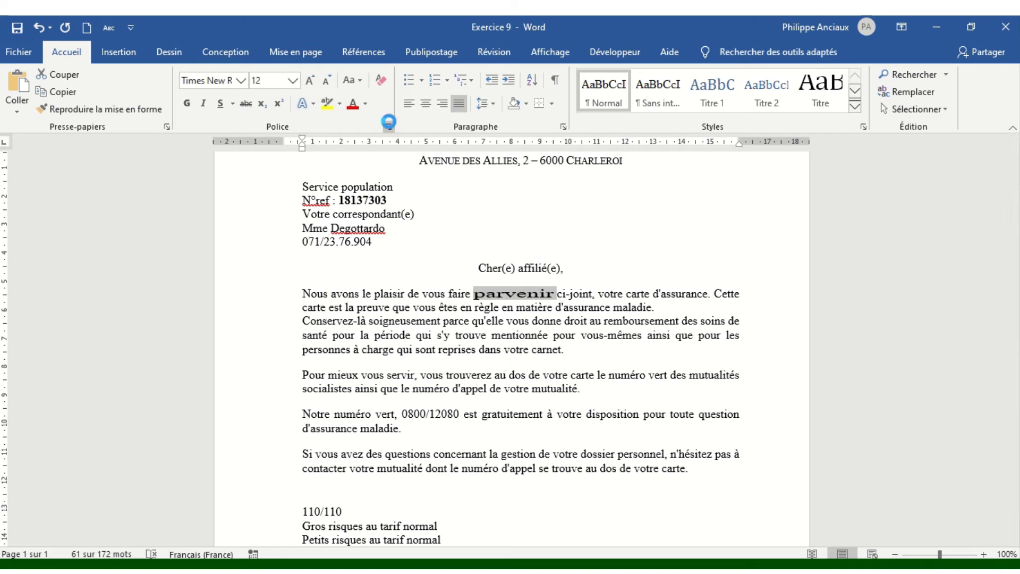
Reset the scale of "parvenir" to 100 % and preview the Étendu and Condensé character spacing
{"action": "left_click", "coordinate": [390, 126]}
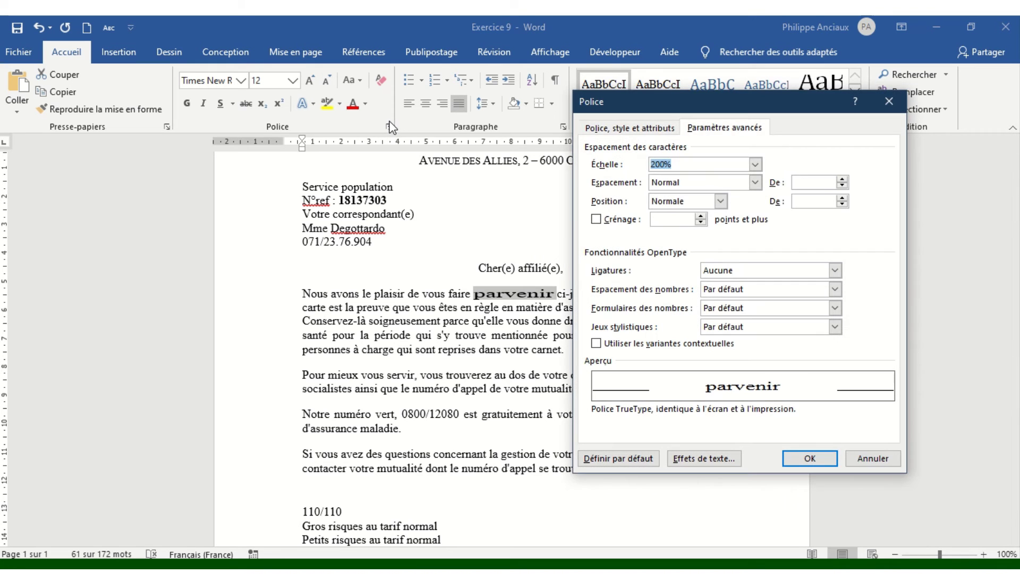
{"action": "left_click", "coordinate": [755, 165]}
{"action": "left_click", "coordinate": [696, 197]}
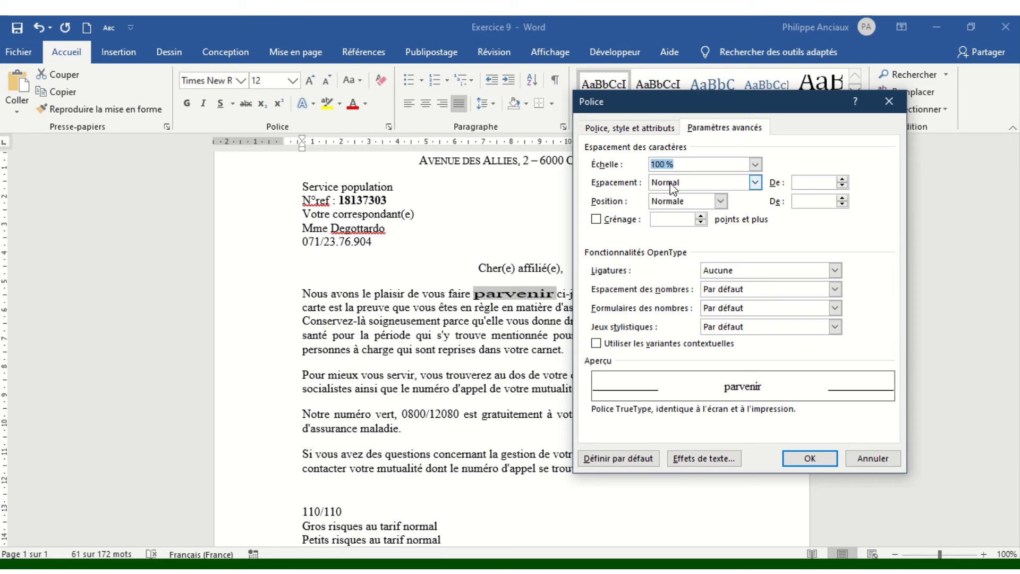
{"action": "left_click", "coordinate": [755, 183]}
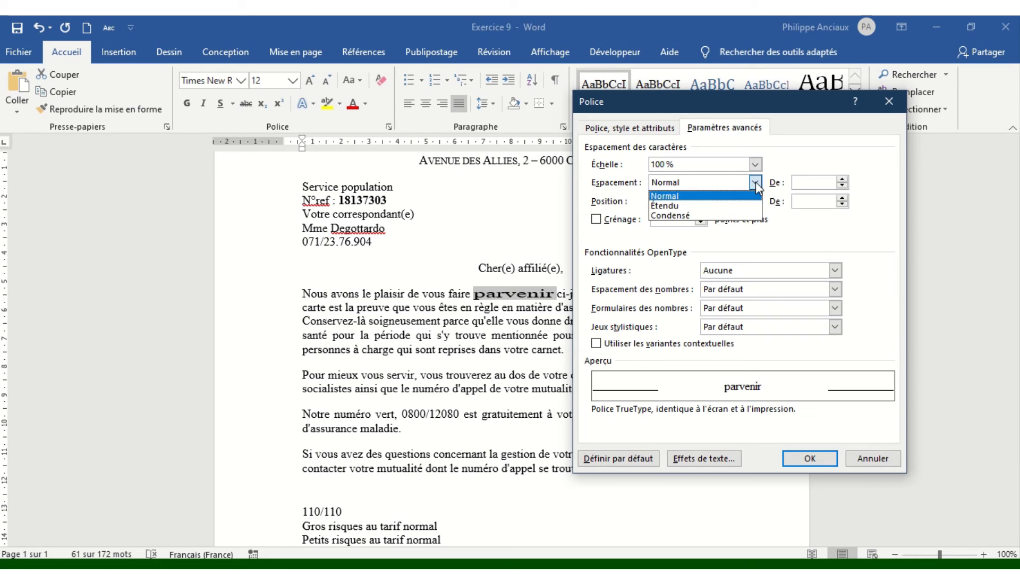
{"action": "left_click", "coordinate": [709, 206]}
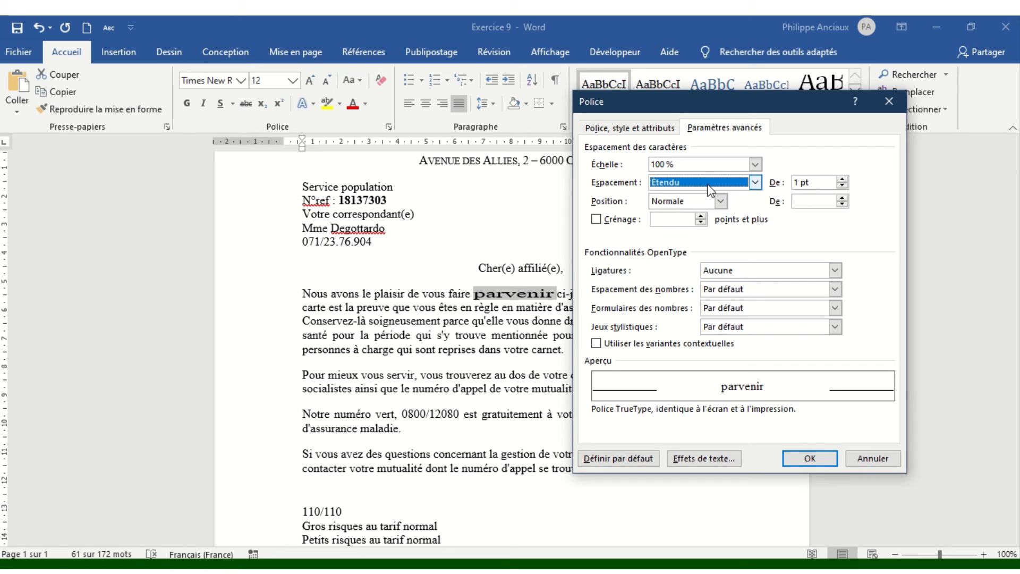
{"action": "left_click", "coordinate": [756, 183]}
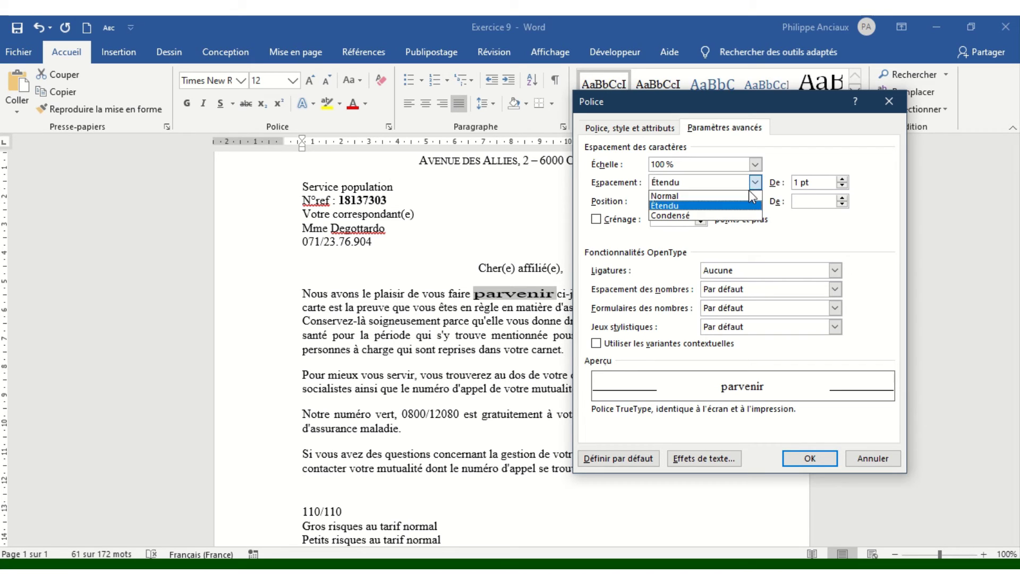
{"action": "left_click", "coordinate": [731, 216]}
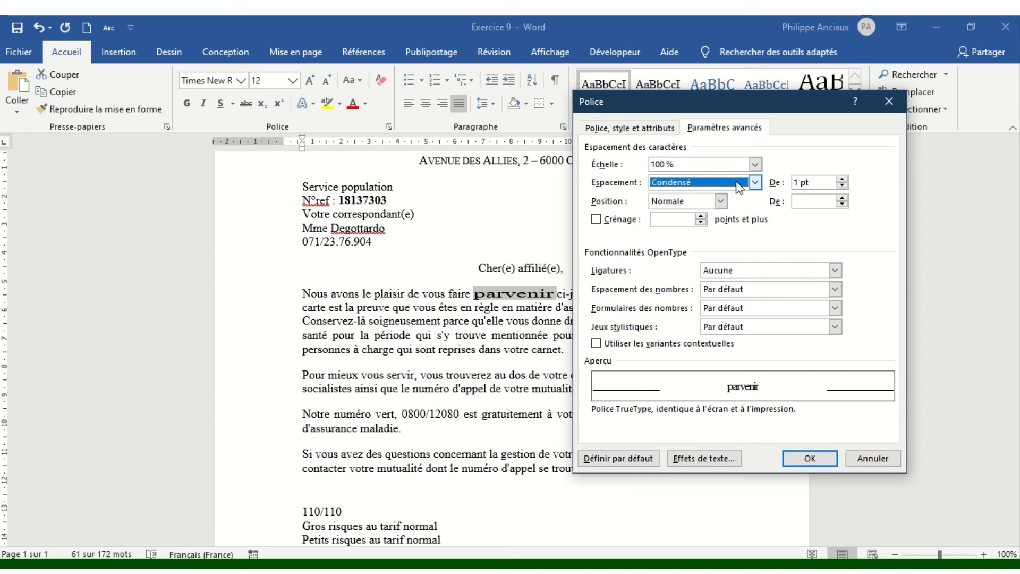
Apply Étendu character spacing of 2 pt to the word "parvenir"
{"action": "left_click", "coordinate": [755, 182]}
{"action": "left_click", "coordinate": [700, 205]}
{"action": "left_click", "coordinate": [843, 180]}
{"action": "left_click", "coordinate": [843, 181]}
{"action": "left_click", "coordinate": [843, 180]}
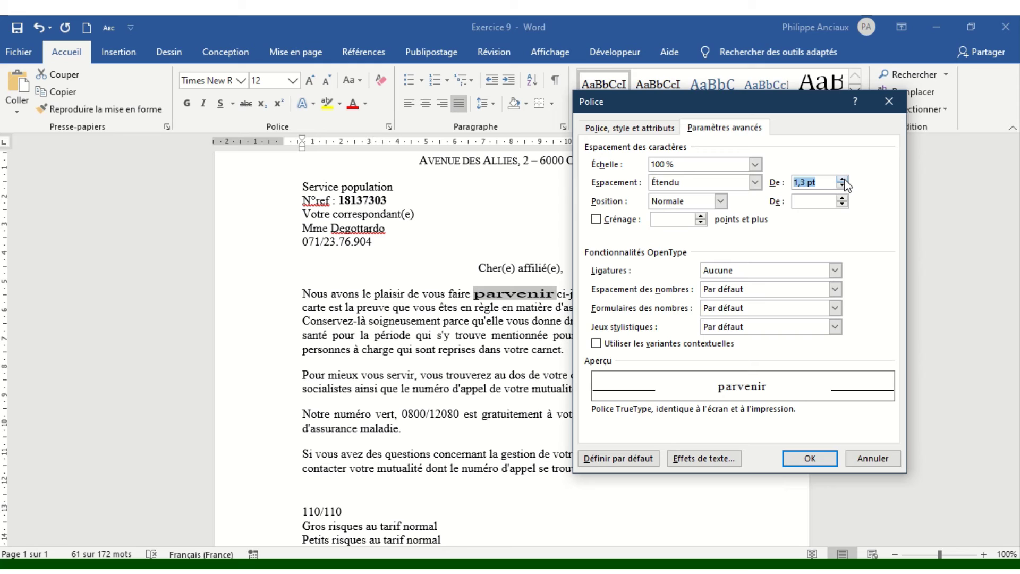
{"action": "left_click", "coordinate": [843, 180]}
{"action": "left_click", "coordinate": [843, 181]}
{"action": "left_click", "coordinate": [809, 457]}
Examine the letter spacing of the word "parvenir" up close at 220 % magnification
{"action": "left_click", "coordinate": [531, 335]}
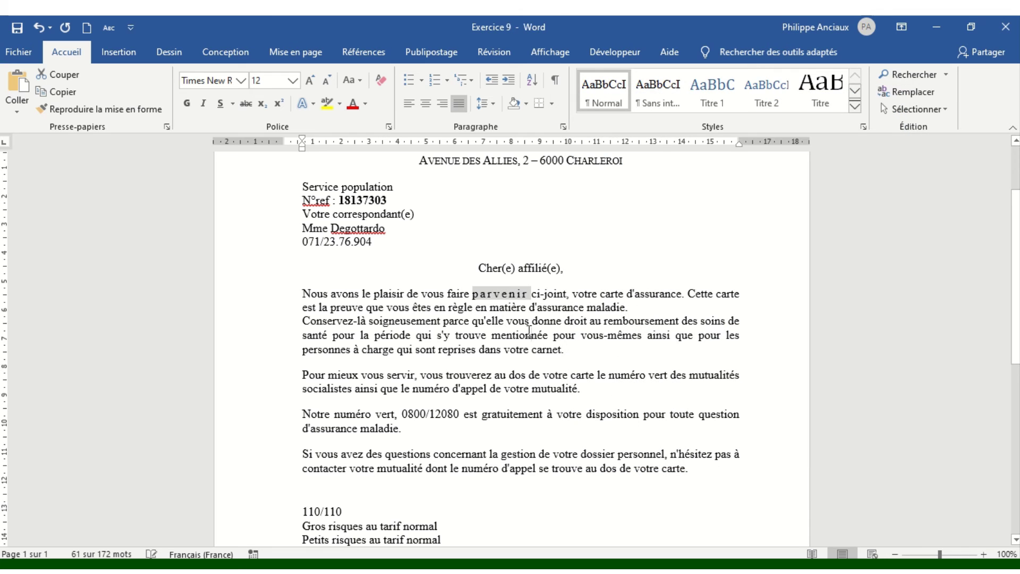
{"action": "left_click", "coordinate": [984, 555]}
{"action": "left_click", "coordinate": [984, 554]}
{"action": "left_click", "coordinate": [984, 555]}
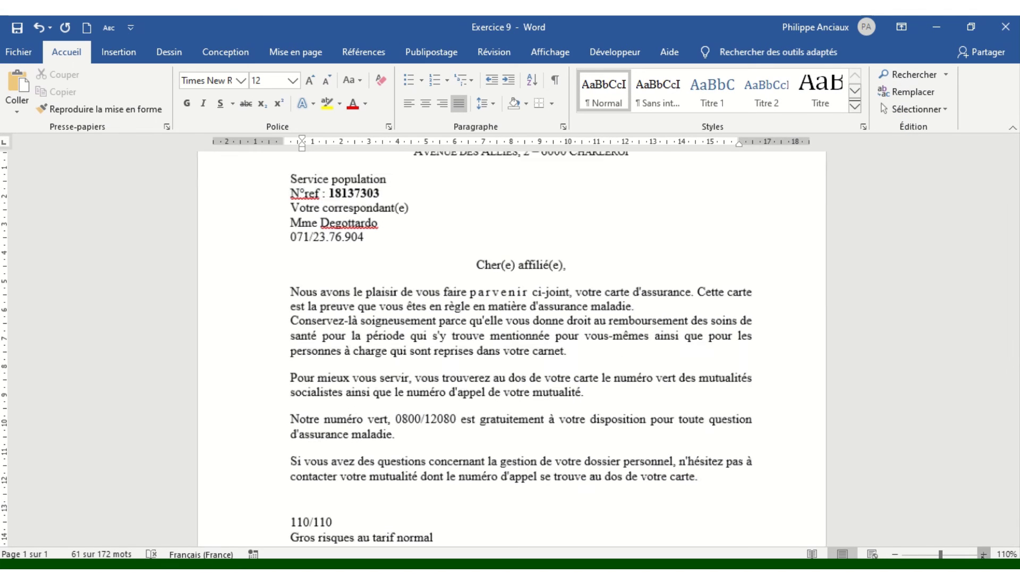
{"action": "left_click", "coordinate": [984, 554]}
{"action": "left_click", "coordinate": [983, 554]}
{"action": "left_click", "coordinate": [983, 554]}
{"action": "left_click", "coordinate": [984, 555]}
{"action": "left_click", "coordinate": [984, 555]}
{"action": "left_click", "coordinate": [984, 555]}
{"action": "left_click", "coordinate": [983, 555]}
{"action": "left_click", "coordinate": [984, 554]}
{"action": "left_click", "coordinate": [984, 554]}
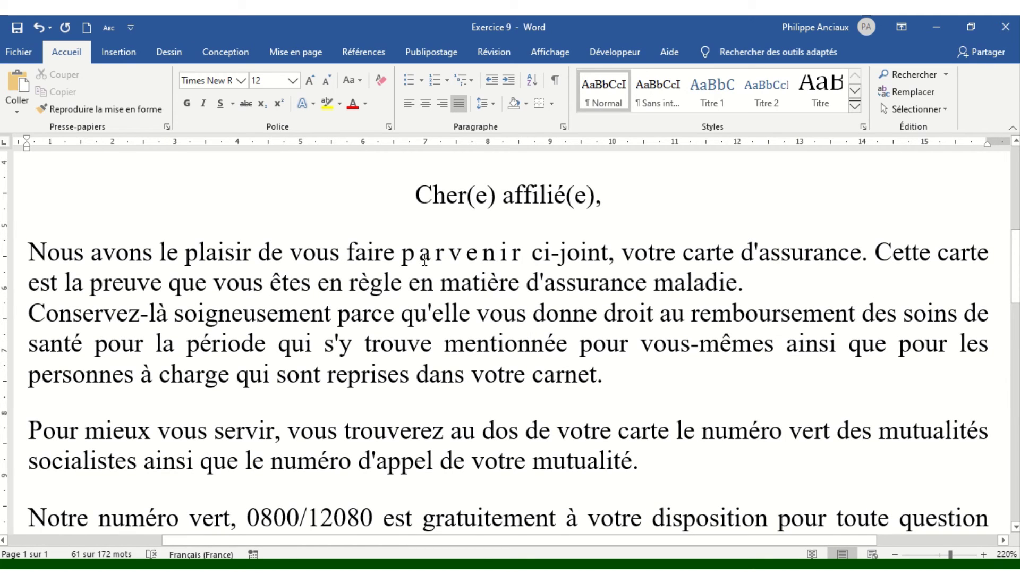
Change the character spacing of "parvenir" to Condensé by 2 pt
{"action": "double_click", "coordinate": [453, 254]}
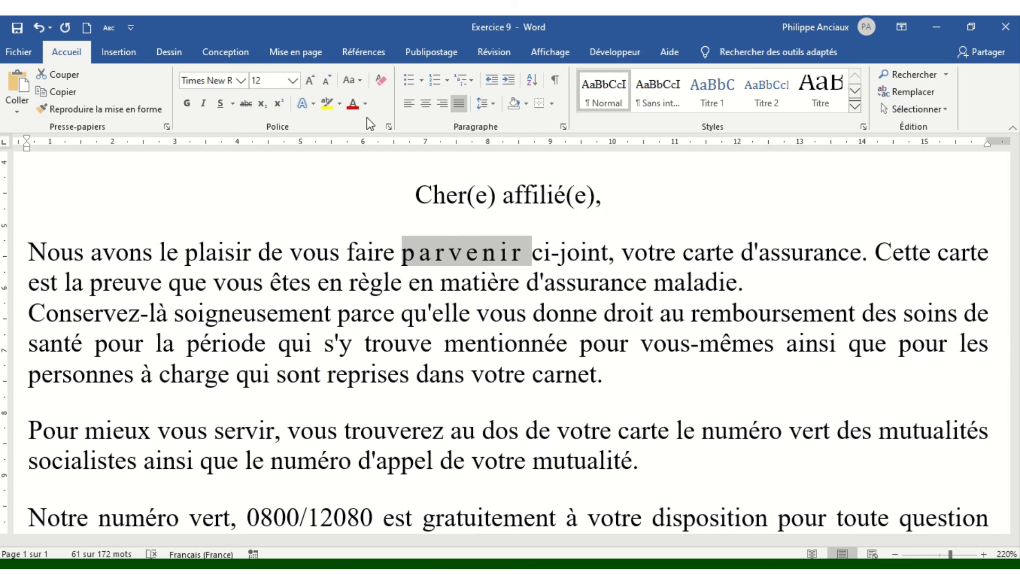
{"action": "left_click", "coordinate": [390, 127]}
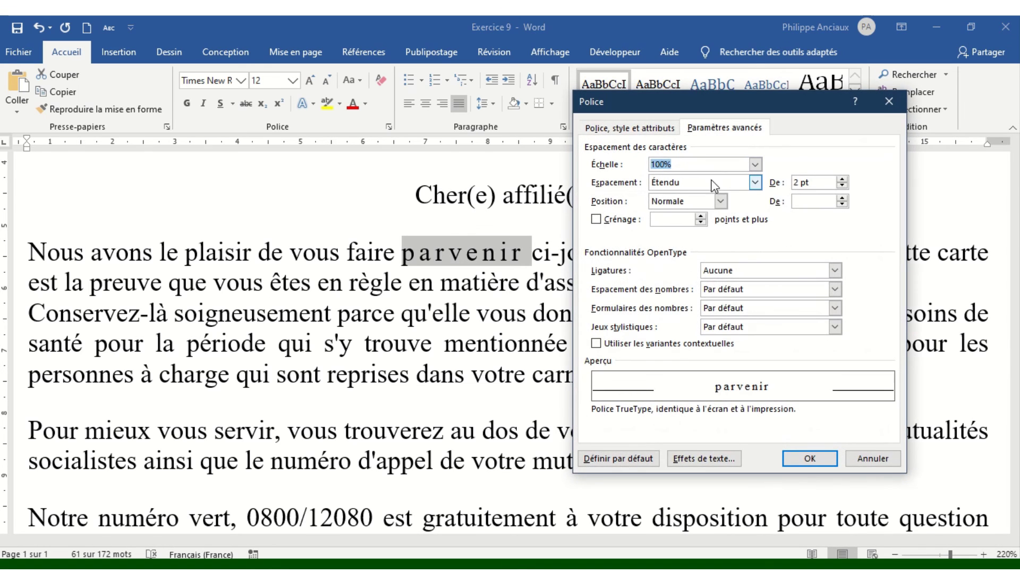
{"action": "left_click", "coordinate": [755, 182]}
{"action": "left_click", "coordinate": [756, 182]}
{"action": "left_click", "coordinate": [720, 218]}
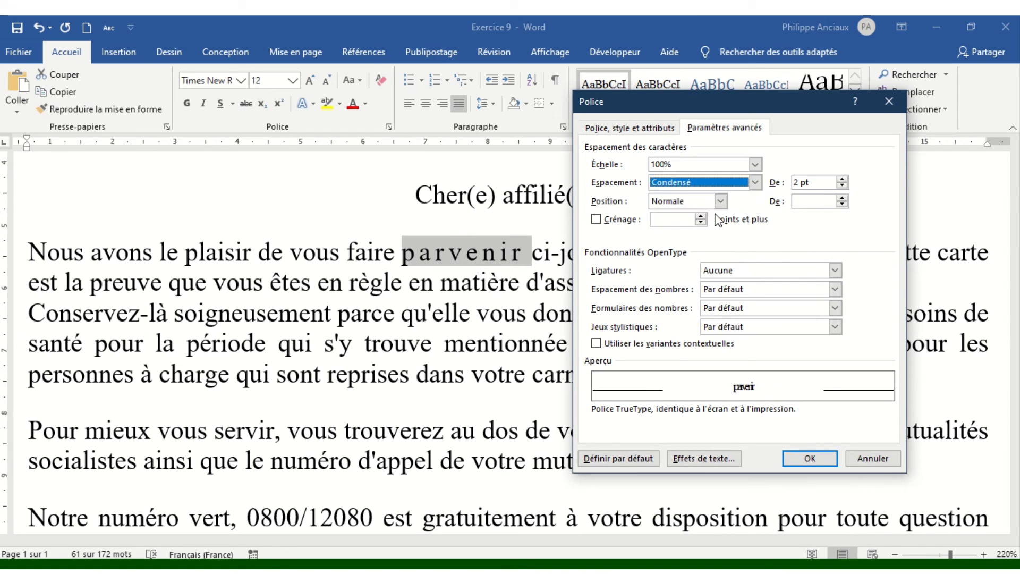
{"action": "left_click", "coordinate": [809, 458]}
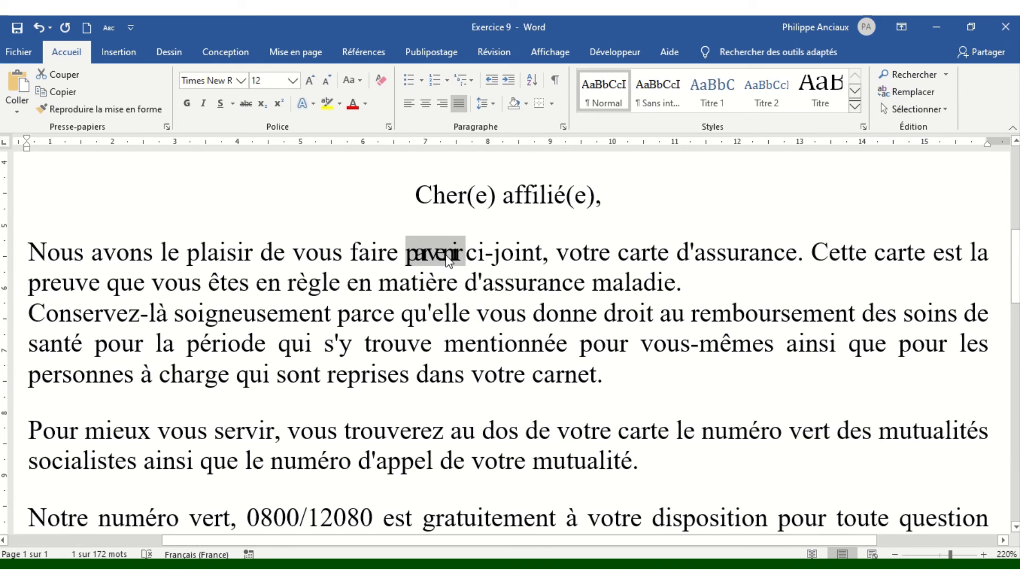
Reset the character spacing of the word "parvenir" to Normal
{"action": "left_click", "coordinate": [389, 127]}
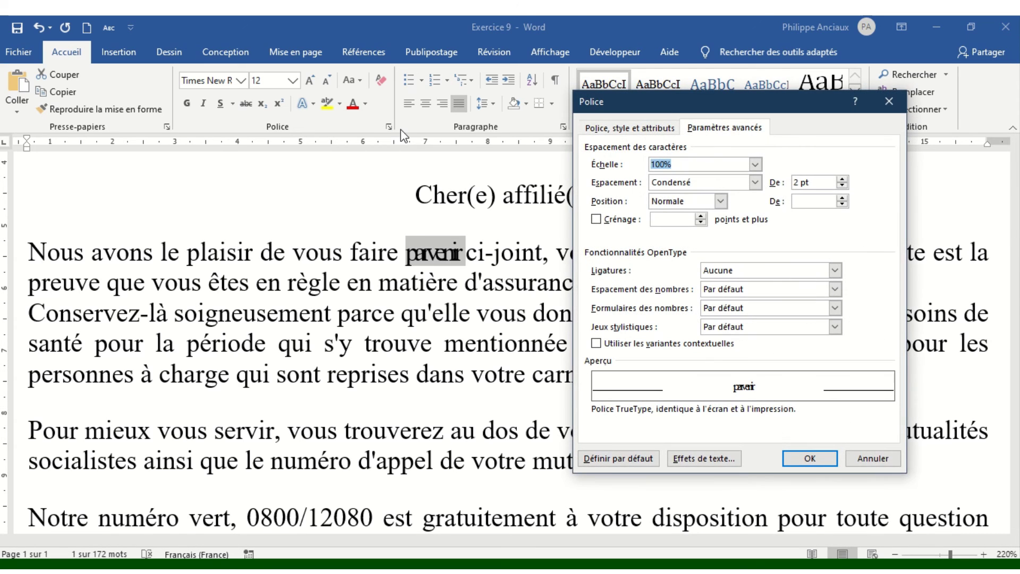
{"action": "left_click", "coordinate": [755, 183]}
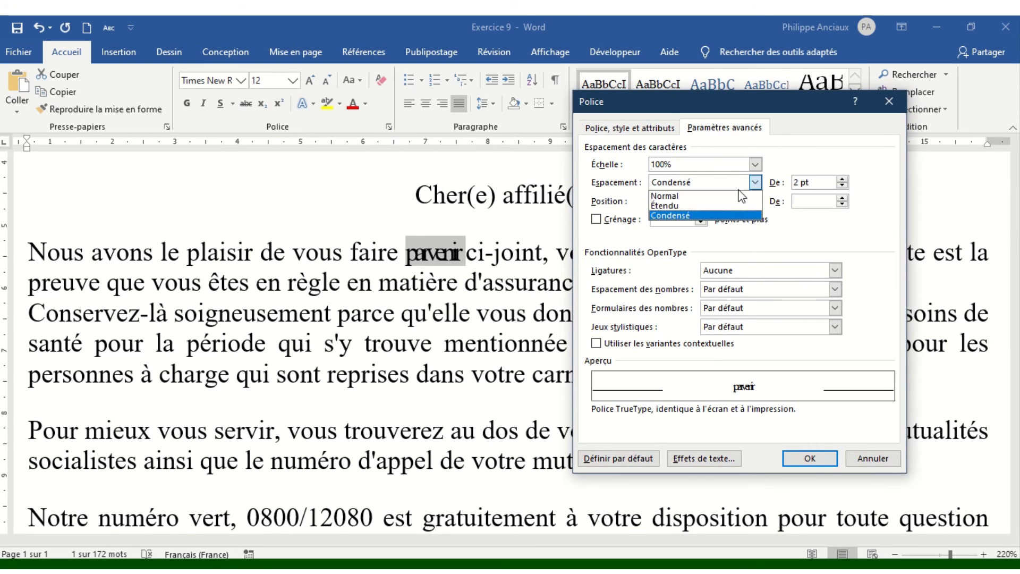
{"action": "left_click", "coordinate": [733, 197]}
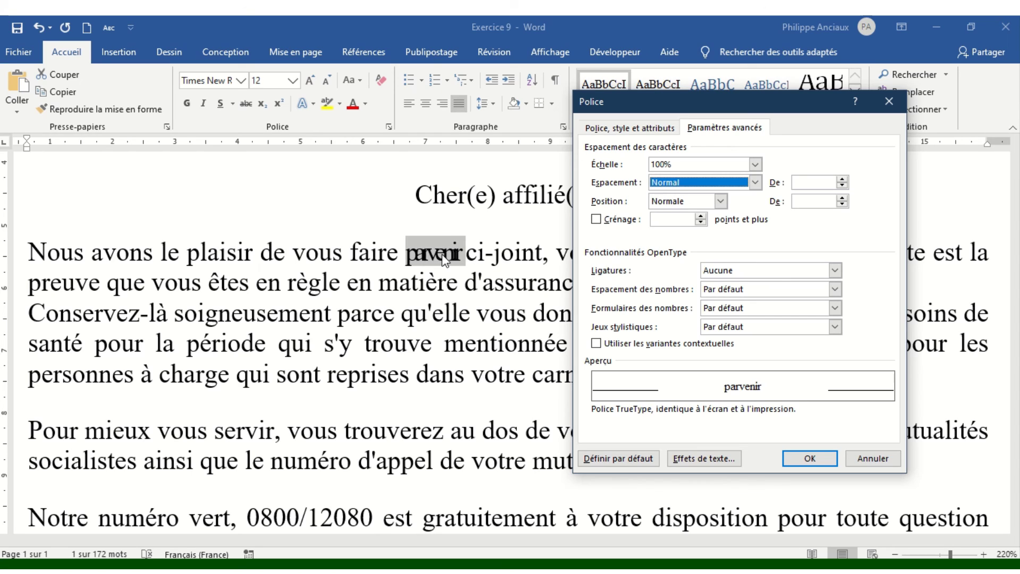
Raise the word "parvenir" above the baseline with the Décalage haut position set to 10 pt
{"action": "left_click", "coordinate": [721, 201]}
{"action": "left_click", "coordinate": [710, 225]}
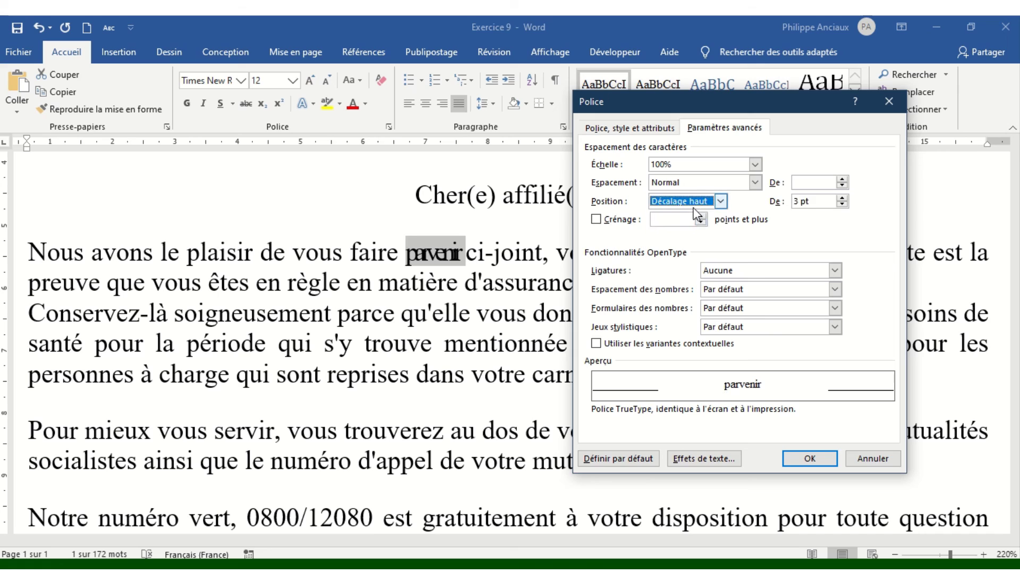
{"action": "left_click", "coordinate": [843, 199]}
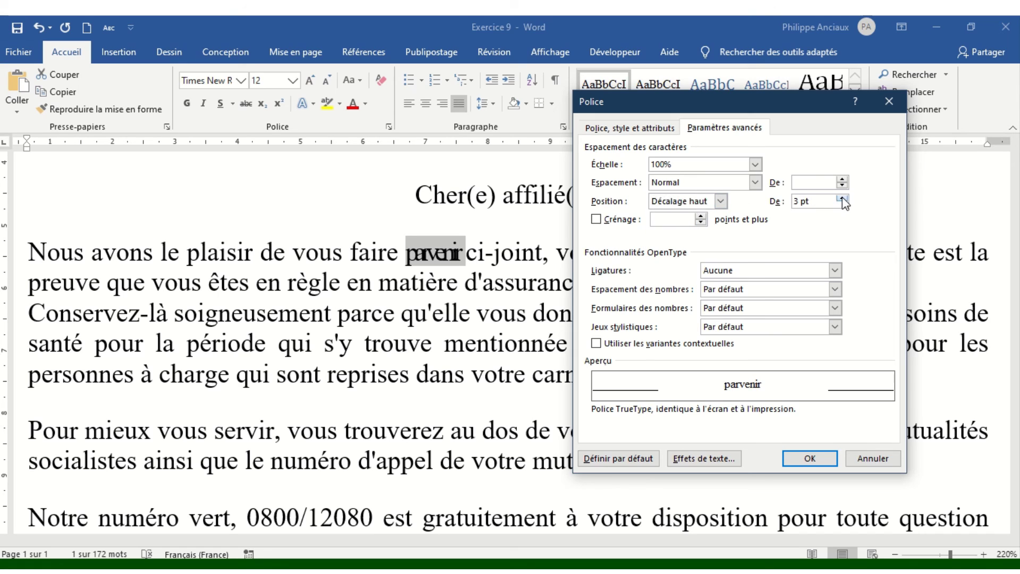
{"action": "left_click", "coordinate": [842, 198]}
{"action": "left_click", "coordinate": [843, 198]}
{"action": "left_click", "coordinate": [842, 199]}
{"action": "left_click", "coordinate": [842, 198]}
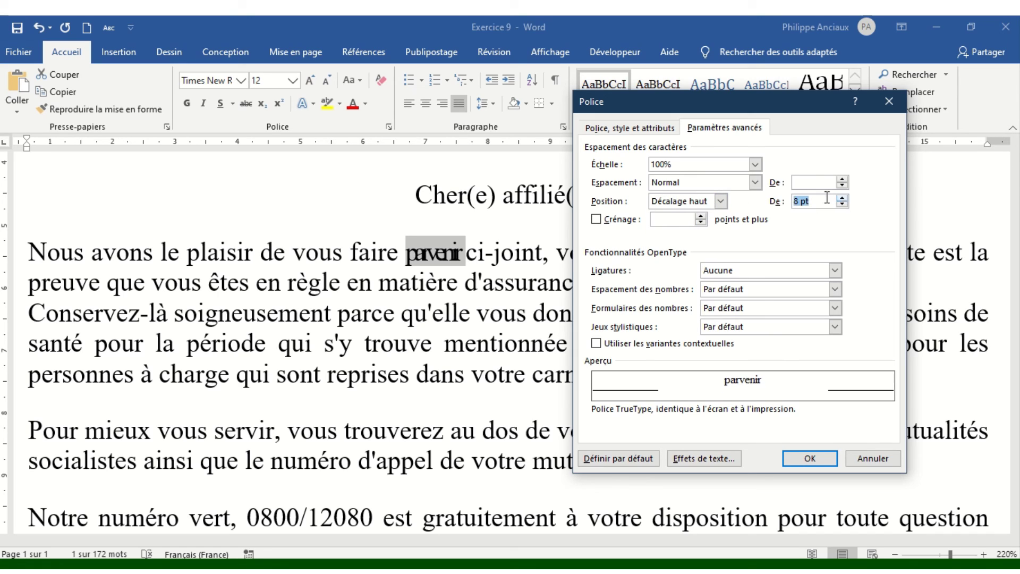
{"action": "left_click", "coordinate": [842, 199]}
{"action": "left_click", "coordinate": [843, 198]}
{"action": "left_click", "coordinate": [815, 460]}
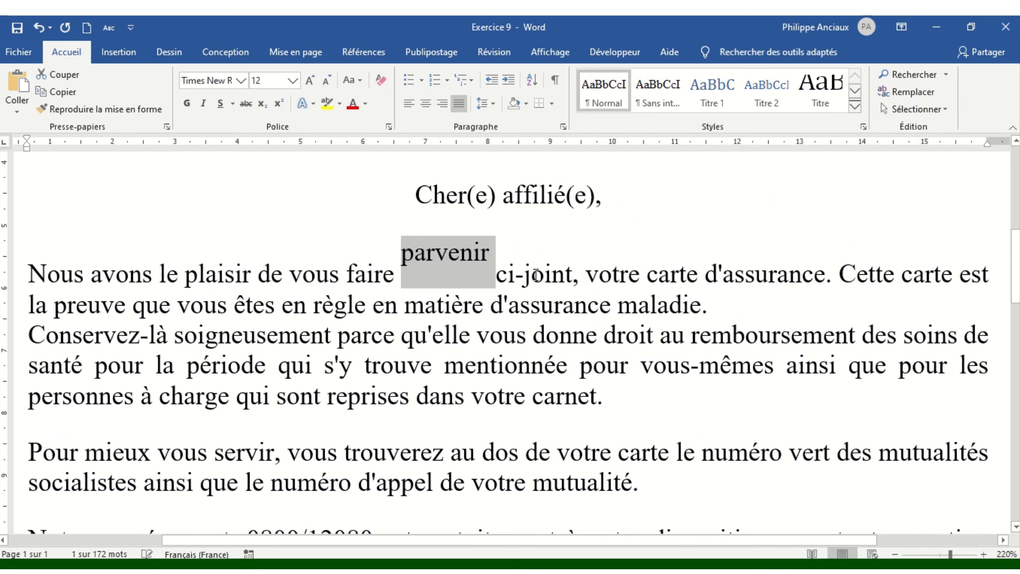
{"action": "left_click", "coordinate": [536, 275]}
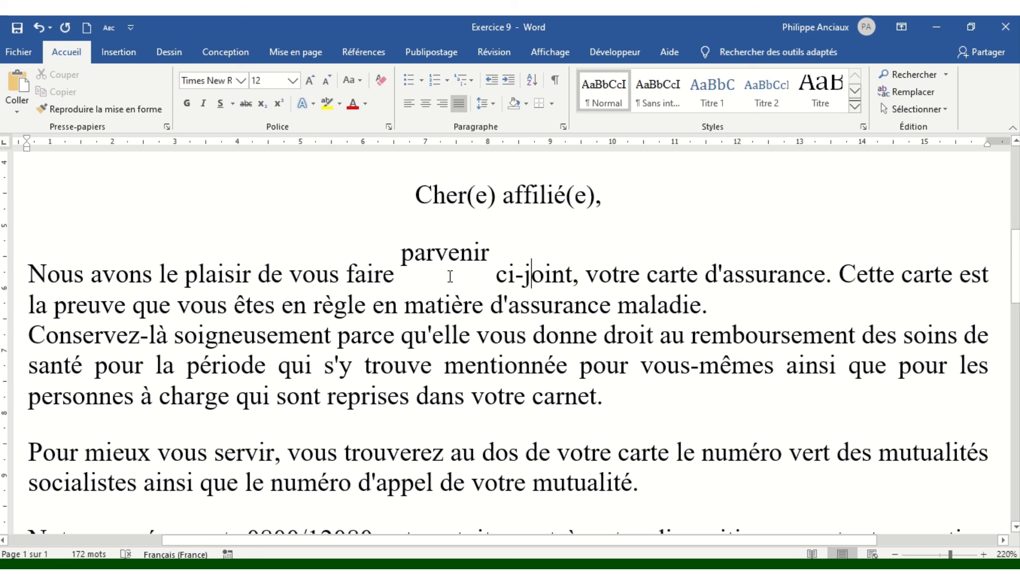
Change the position of the word "parvenir" to Décalage bas by 10 pt
{"action": "left_click", "coordinate": [449, 254]}
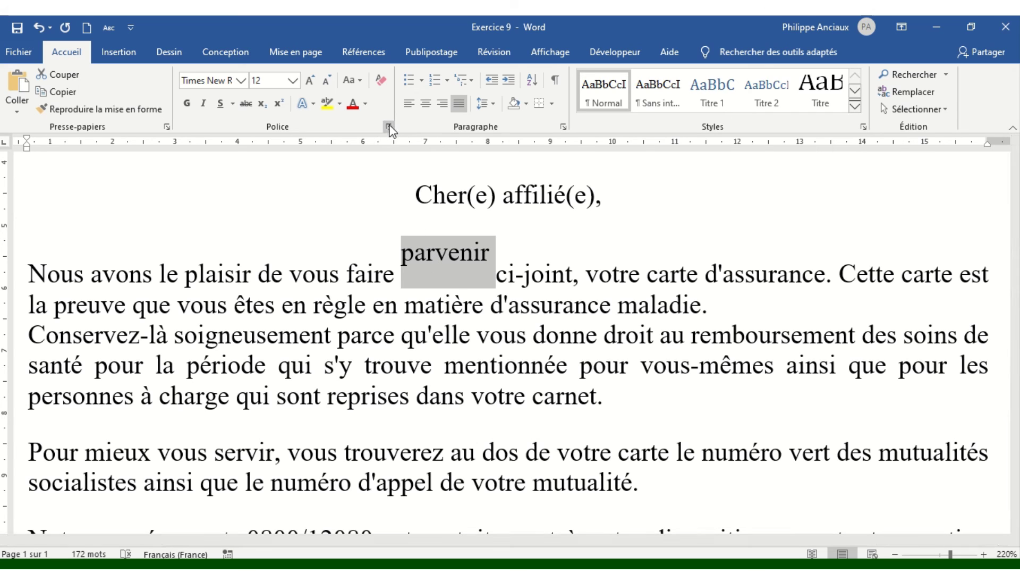
{"action": "left_click", "coordinate": [390, 127]}
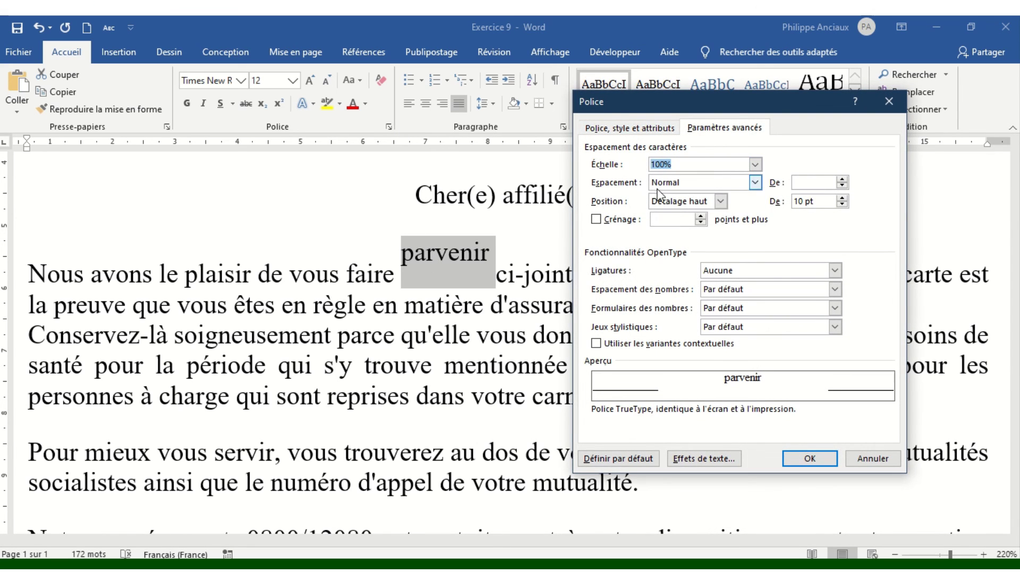
{"action": "left_click", "coordinate": [720, 201]}
{"action": "left_click", "coordinate": [705, 235]}
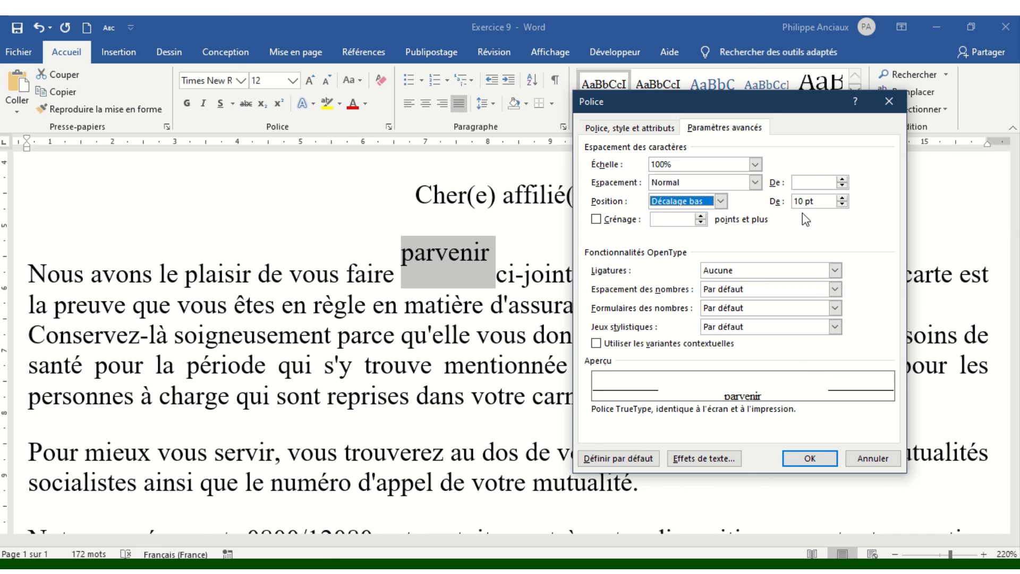
{"action": "left_click", "coordinate": [810, 457]}
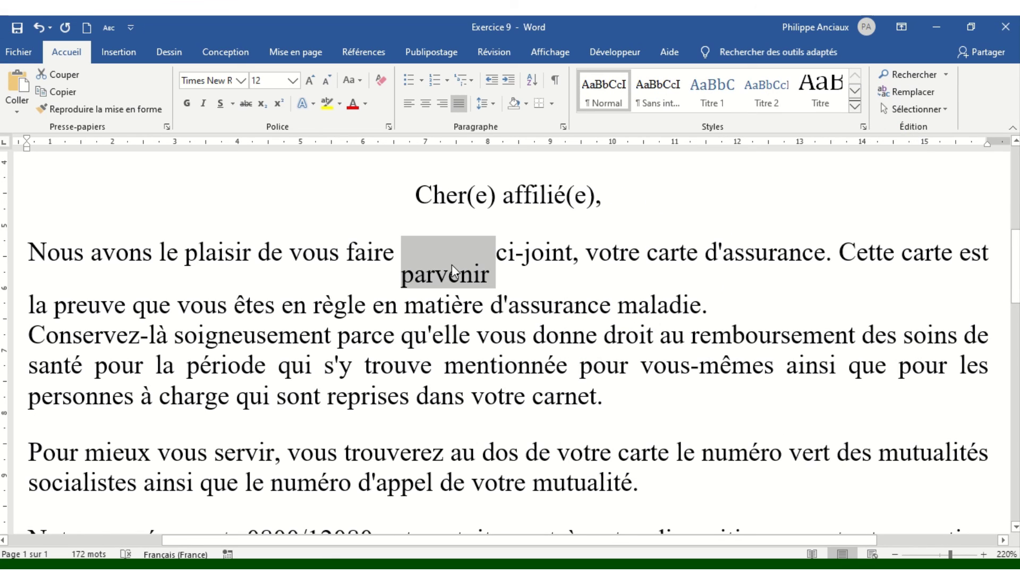
{"action": "left_click", "coordinate": [438, 278]}
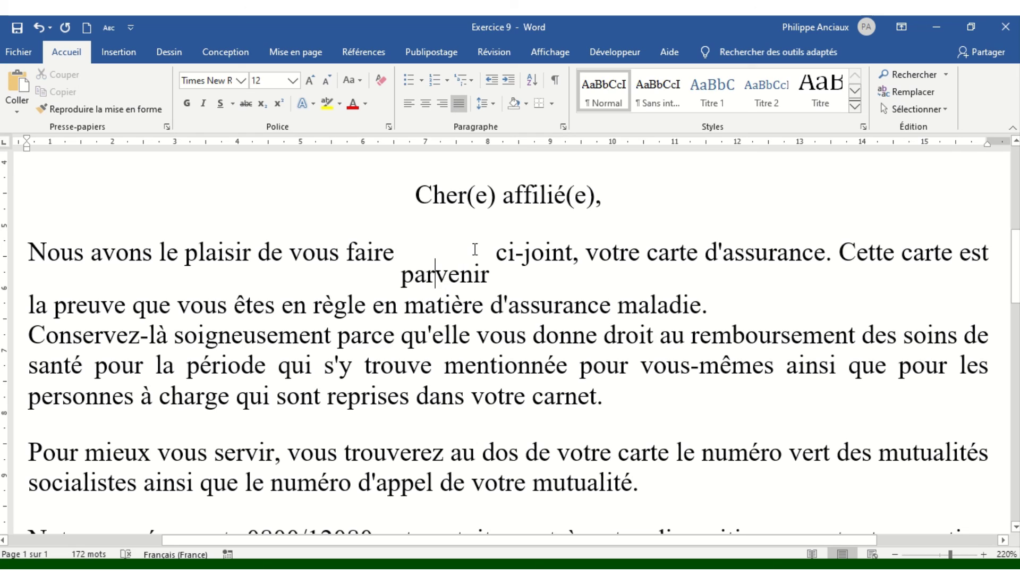